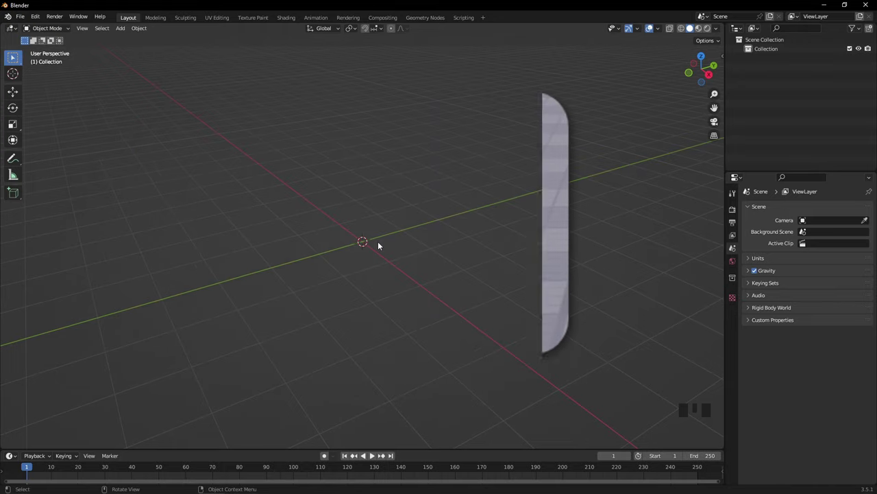
- Add an ico sphere mesh at the origin and reduce its subdivisions to 1
key(shift+a)
mouse_move(378, 241)
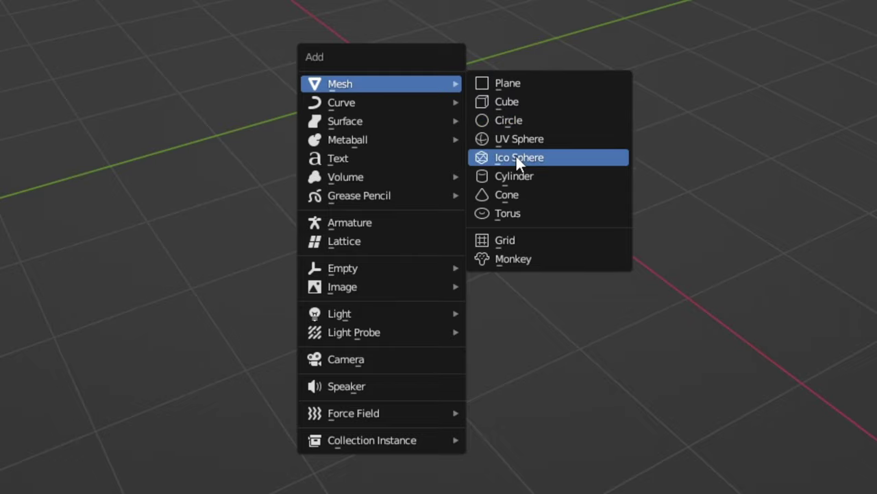
click(508, 157)
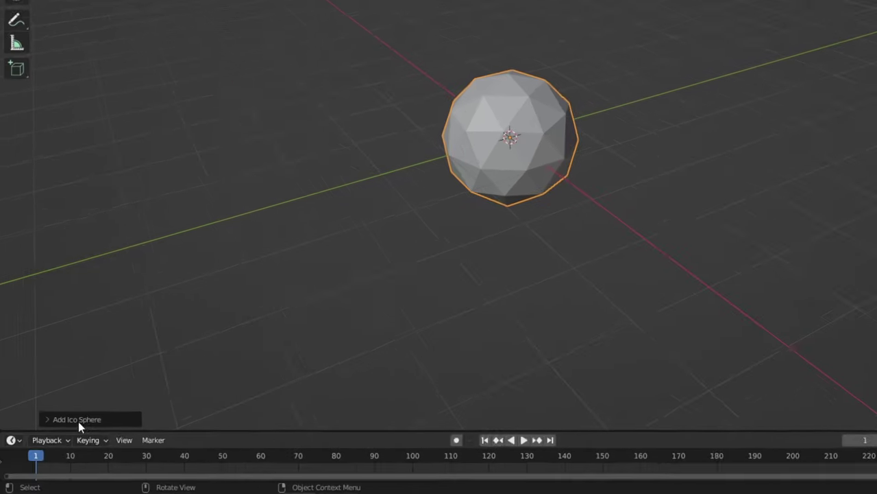
click(135, 355)
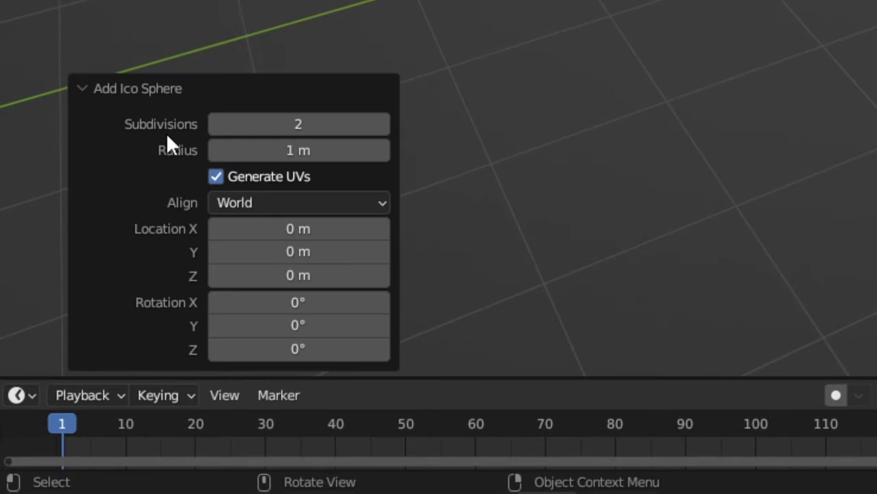
click(317, 130)
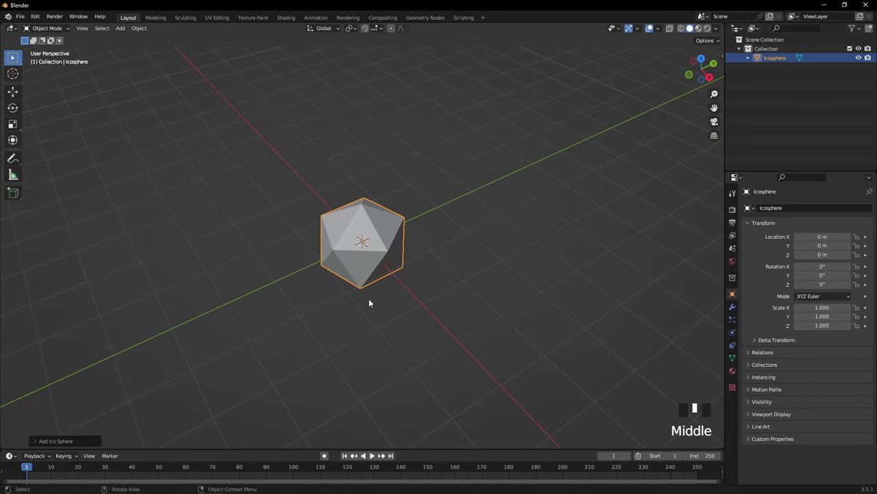
- Scale the ico sphere to about 1.324 along the Y axis and about 1.282 along the X axis
key(s)
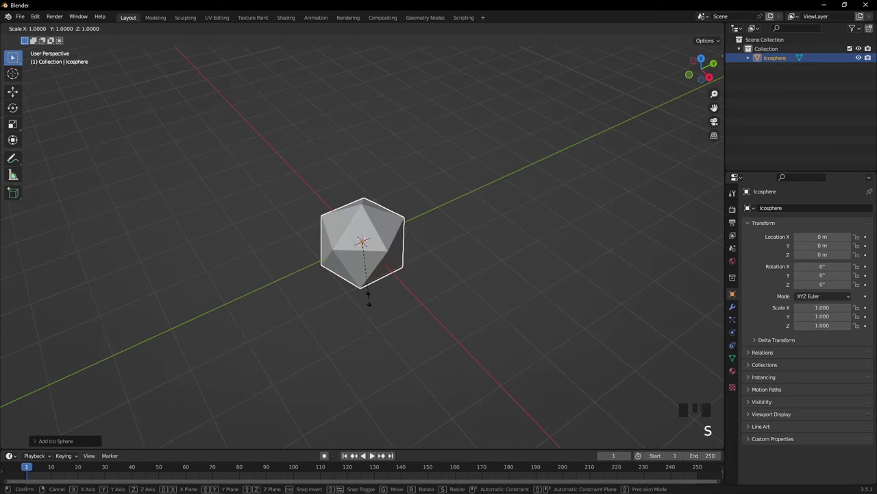
key(y)
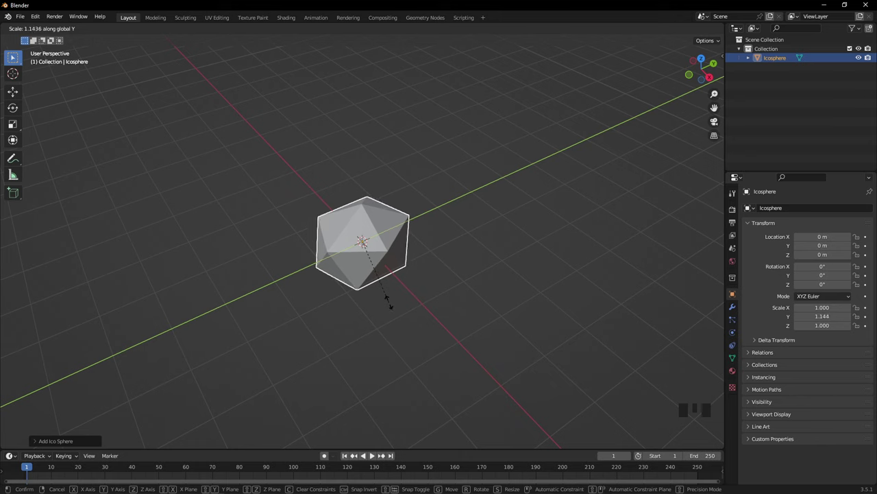
click(391, 310)
key(s)
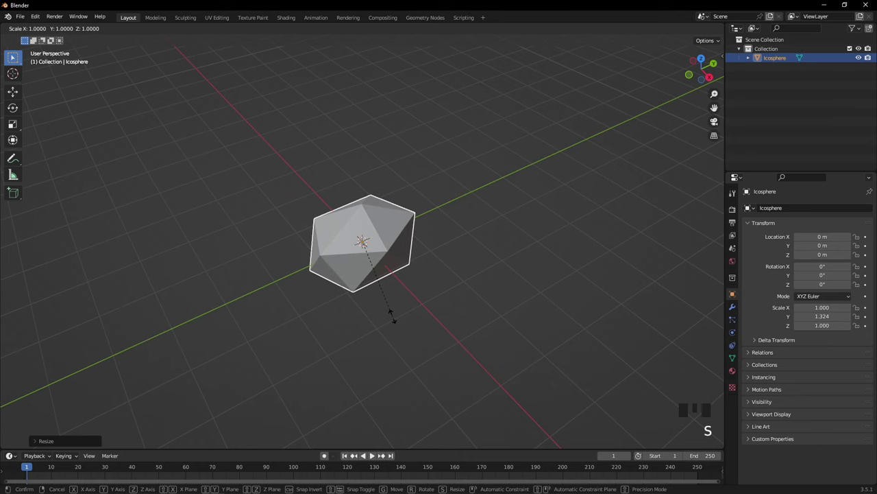
key(x)
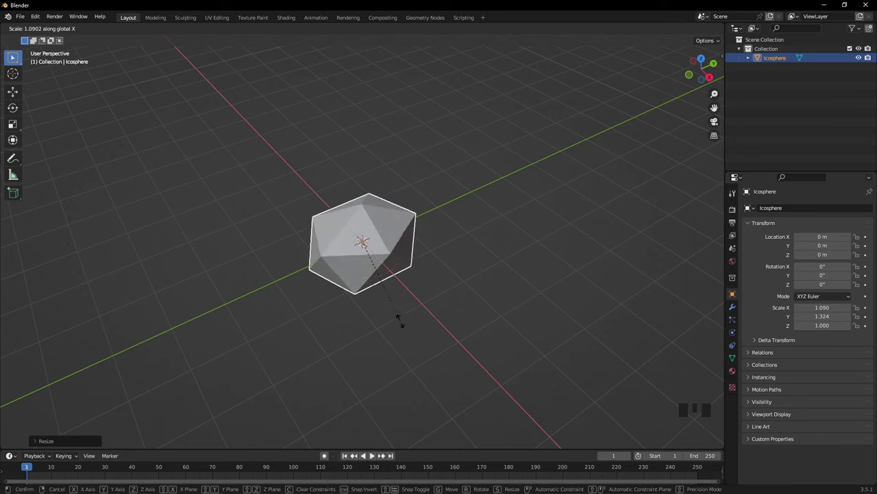
click(405, 325)
- Enter Edit Mode on the ico sphere and delete its bottommost vertex
middle_drag(458, 316, 419, 273)
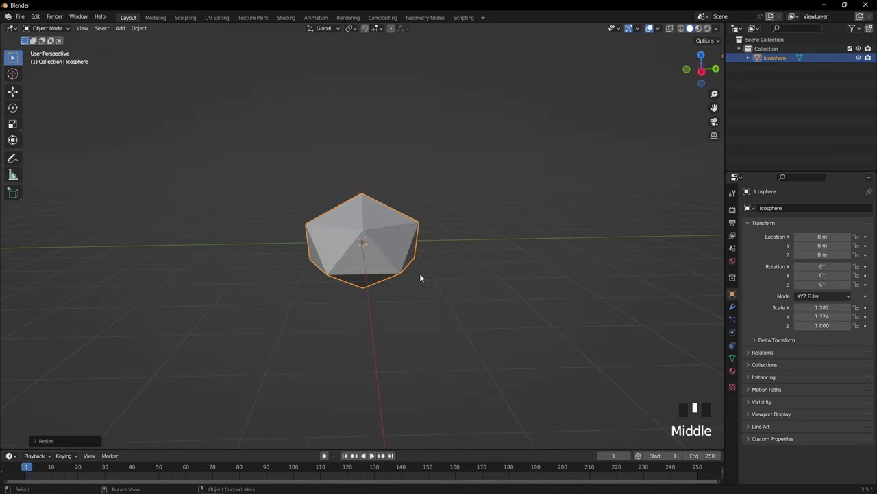
key(Tab)
key(Tab)
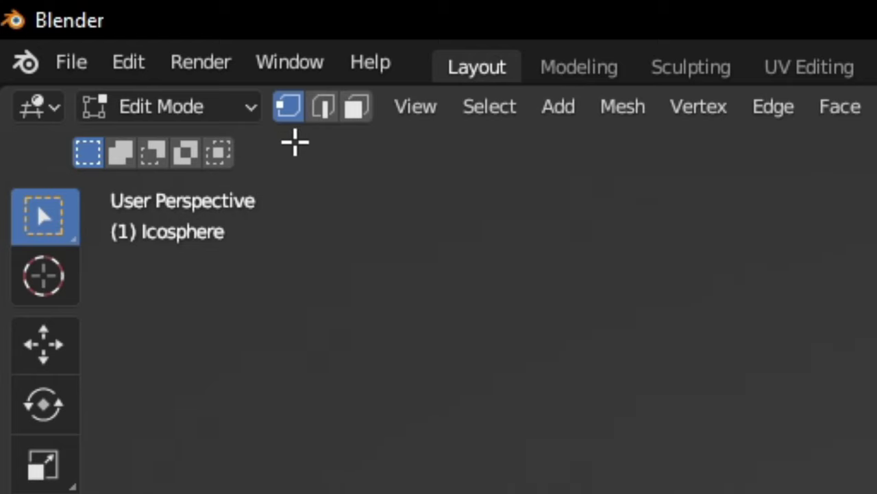
middle_drag(326, 185, 353, 282)
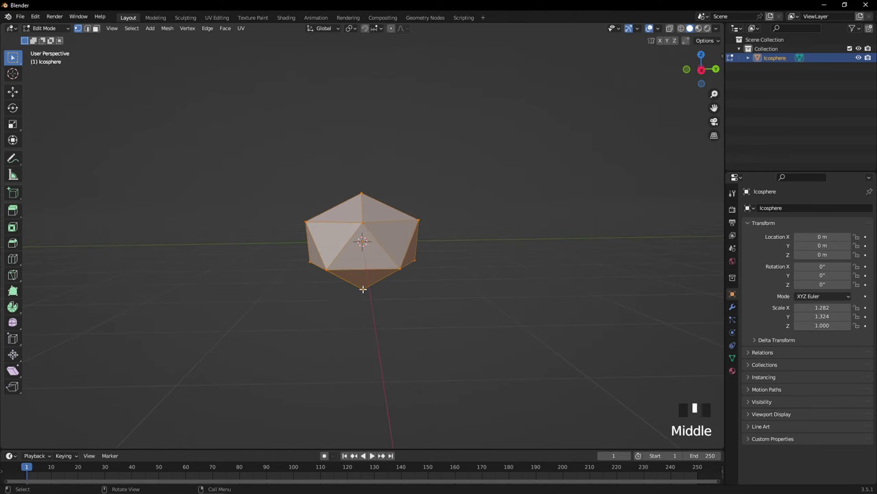
click(362, 289)
key(Delete)
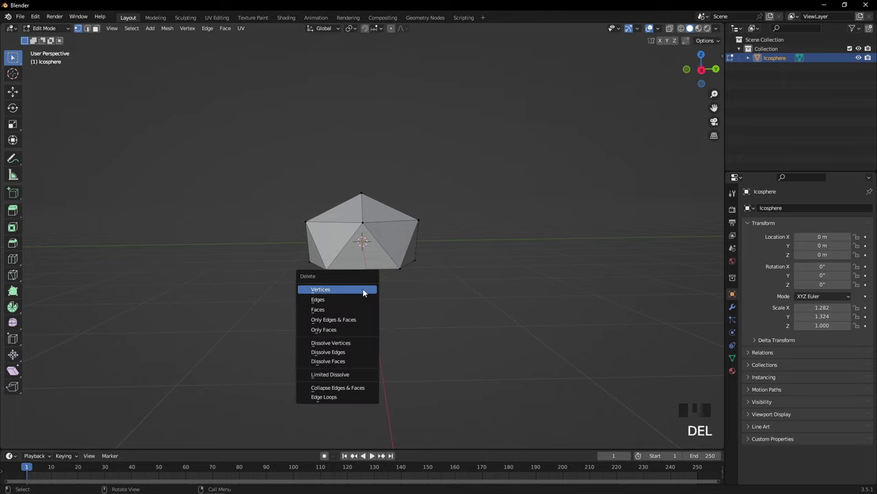
click(362, 290)
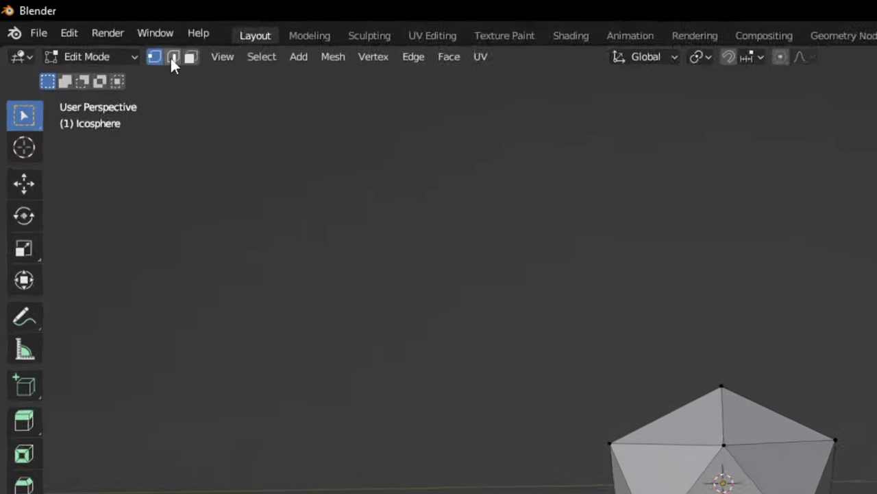
- Select the open edge loop on the underside of the mesh and fill it with a face
click(87, 28)
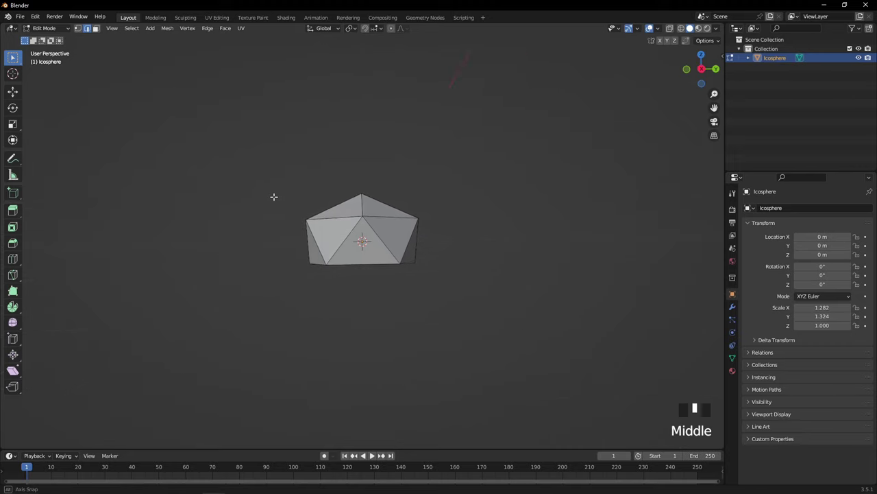
middle_drag(272, 196, 272, 169)
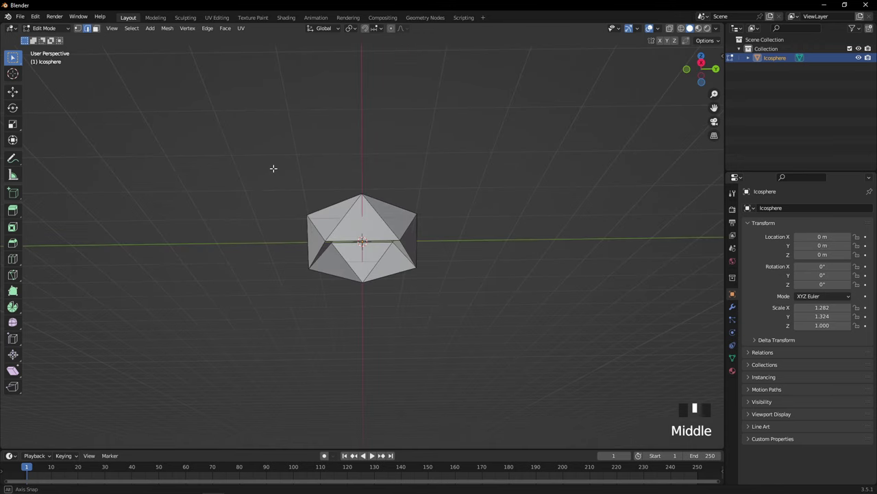
alt+click(378, 239)
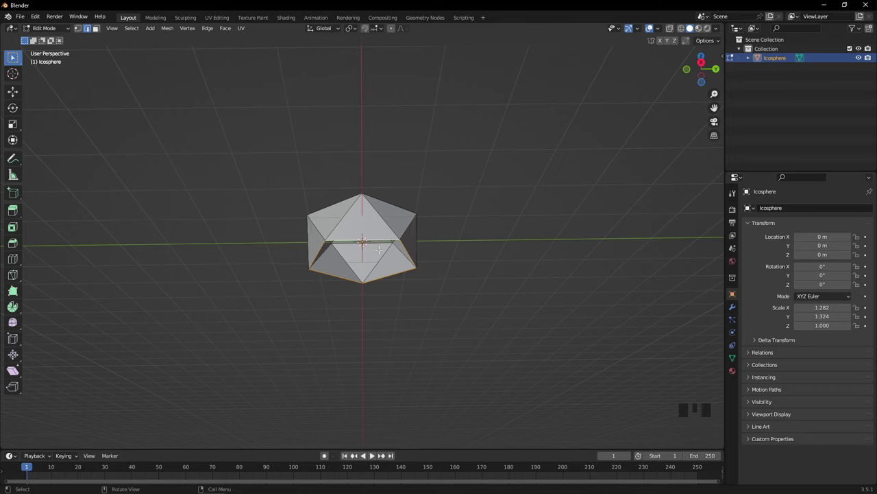
key(f)
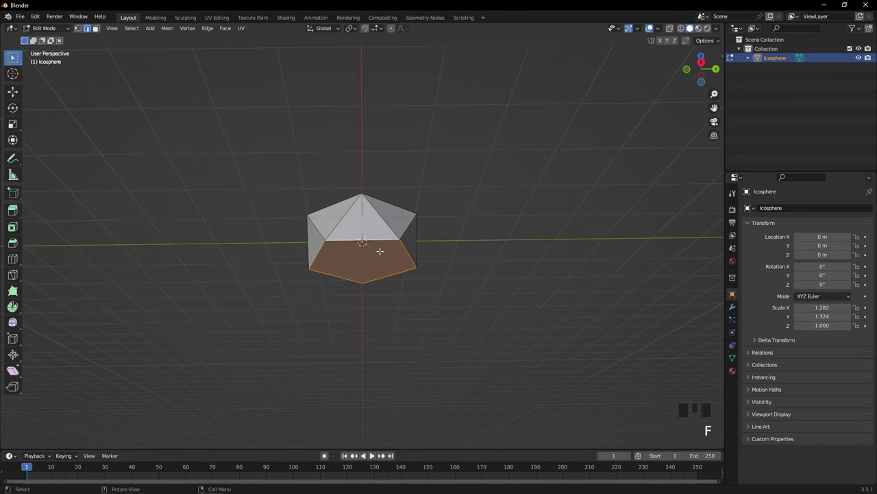
- Reposition individual vertices with the Move tool to give the mesh an irregular rock shape, and return to Object Mode
middle_drag(453, 256, 396, 256)
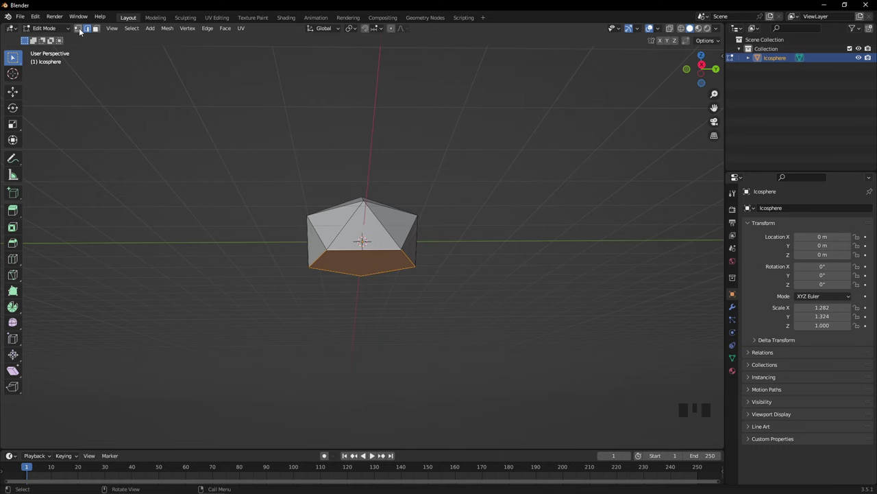
click(78, 28)
click(297, 233)
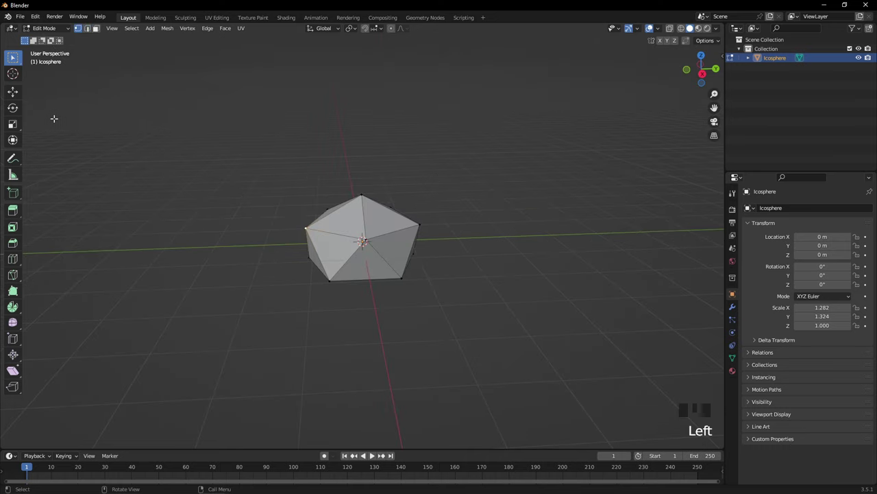
click(18, 97)
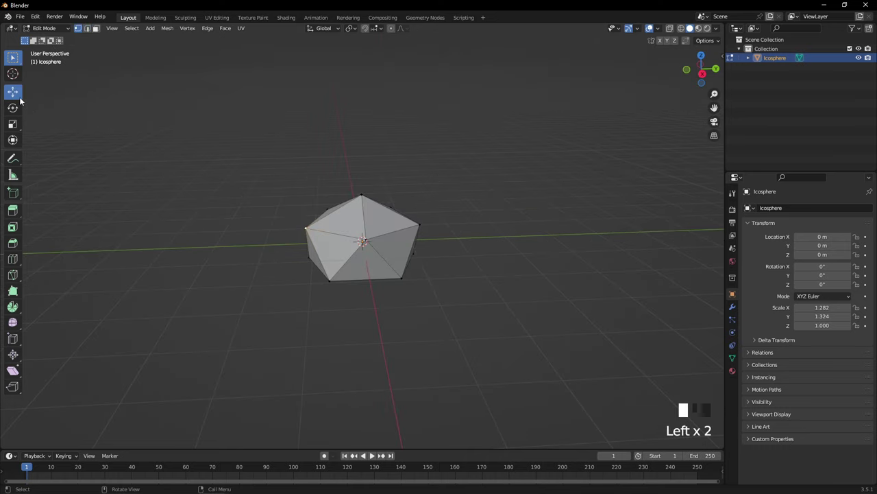
drag(342, 227, 359, 229)
click(364, 195)
click(363, 196)
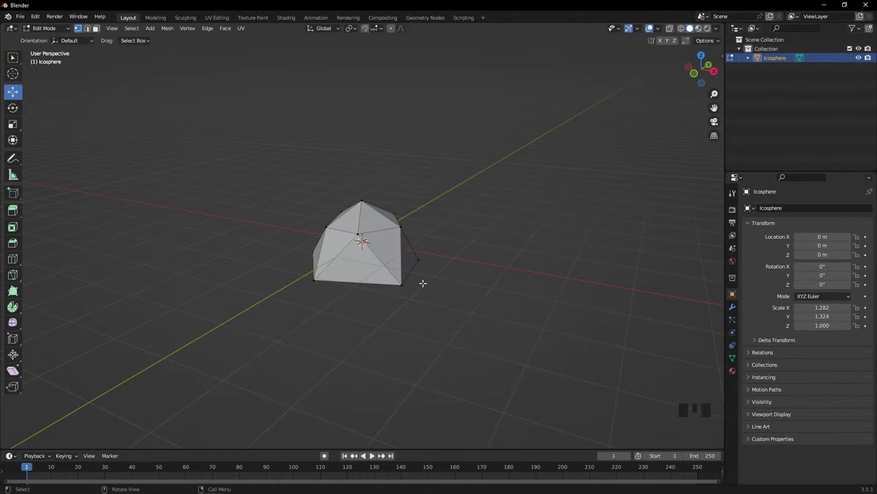
key(Tab)
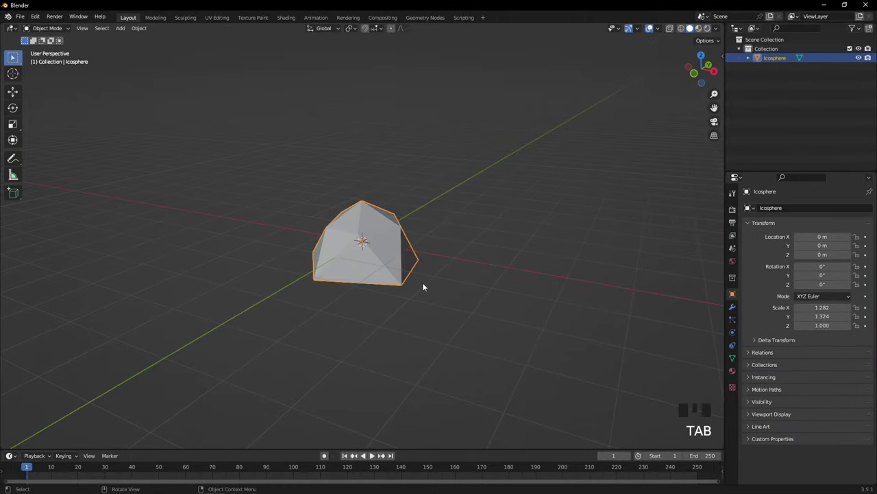
- Export the rock mesh as a Wavefront OBJ file named Rock.obj
middle_drag(298, 299, 466, 307)
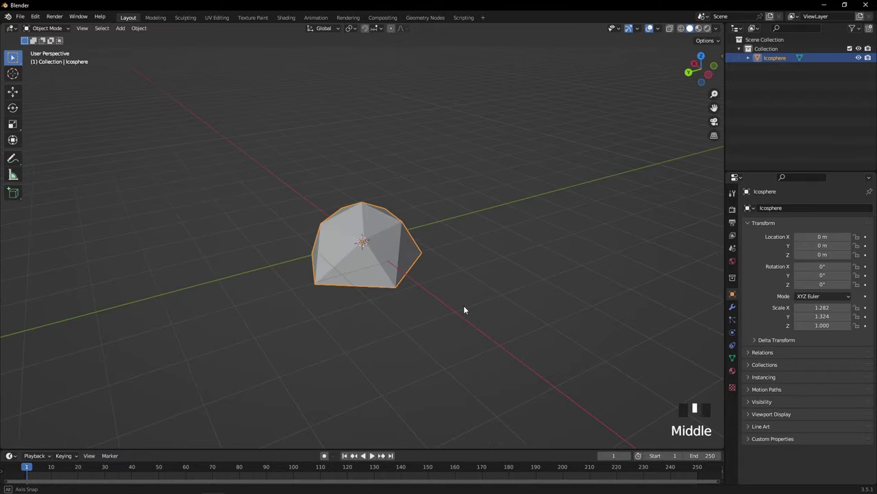
click(33, 30)
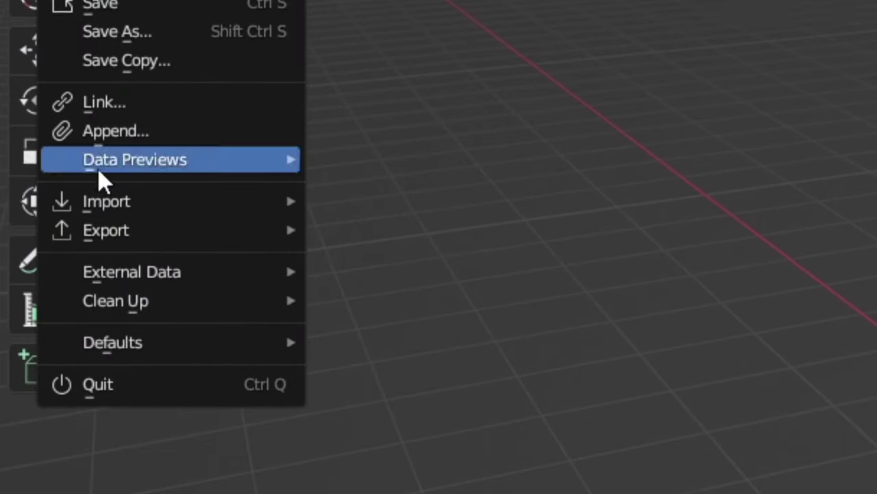
mouse_move(59, 266)
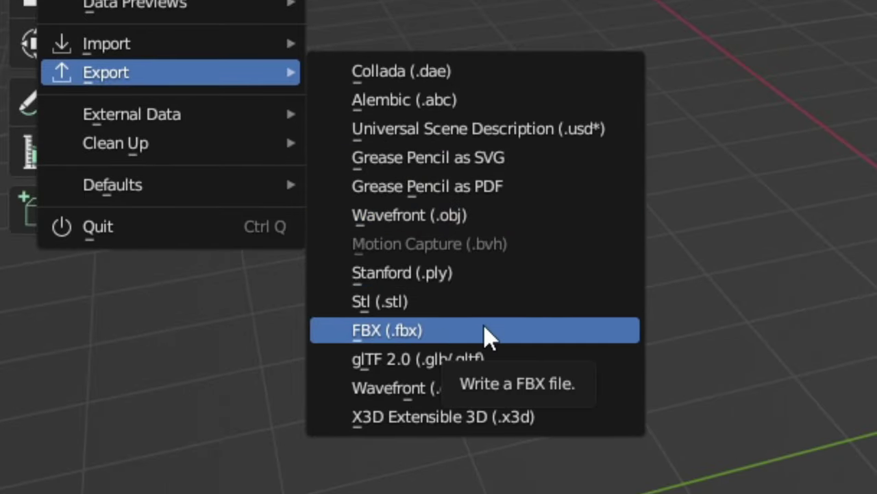
click(487, 219)
click(142, 267)
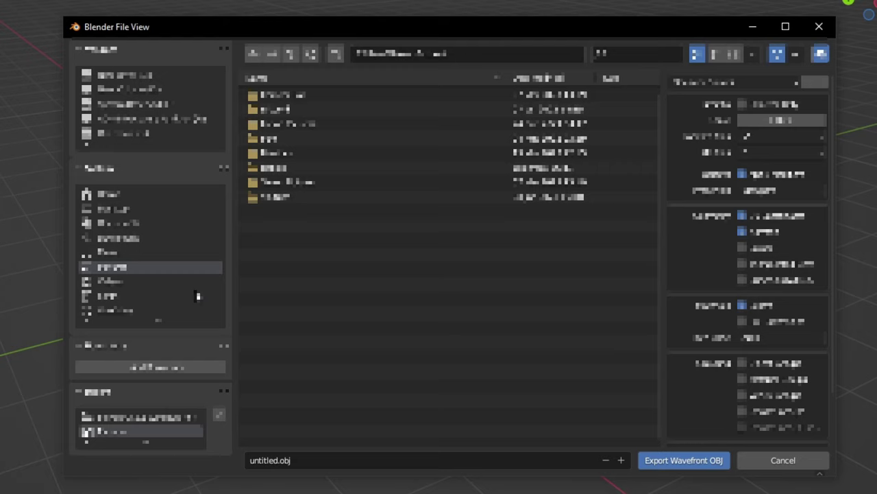
click(291, 460)
text(Rock.obj)
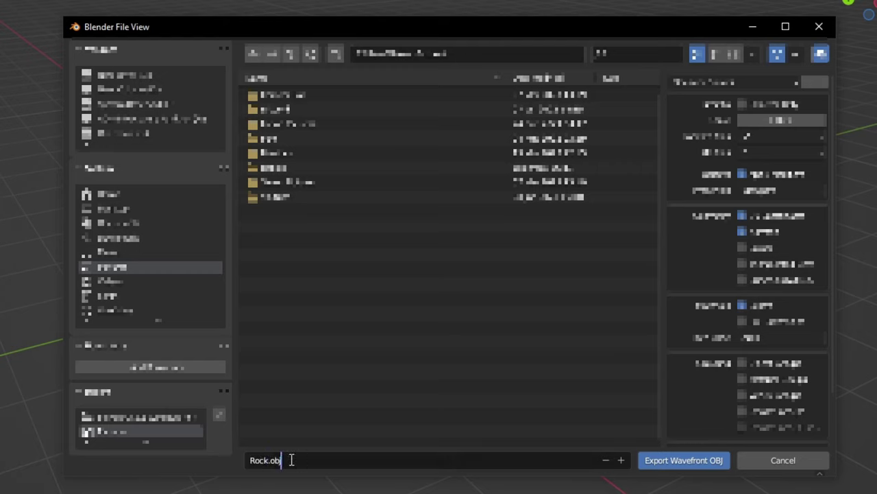
mouse_move(300, 466)
mouse_down()
mouse_move(257, 461)
mouse_move(302, 462)
mouse_up()
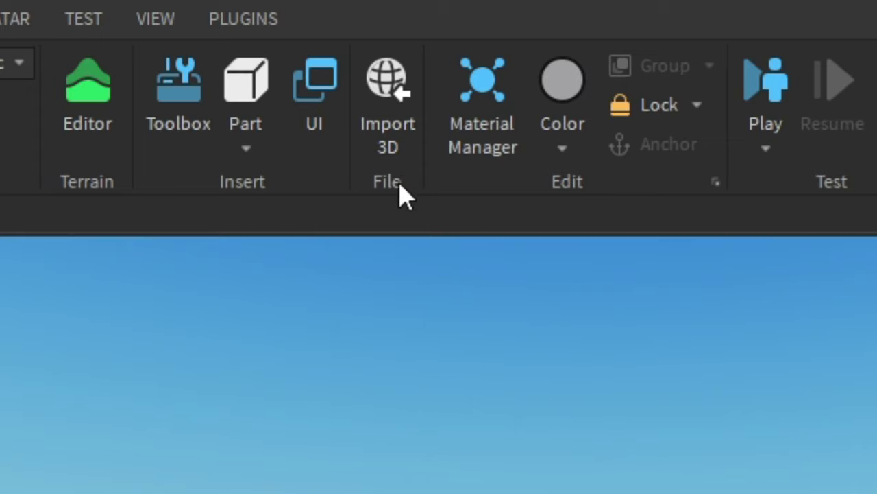
- Switch to Roblox Studio and open the Rock.obj mesh file with Import 3D
click(388, 149)
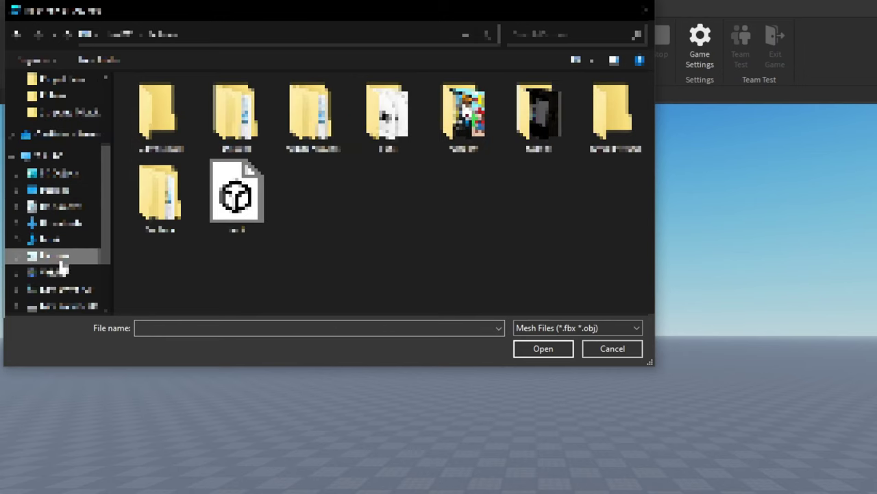
click(236, 192)
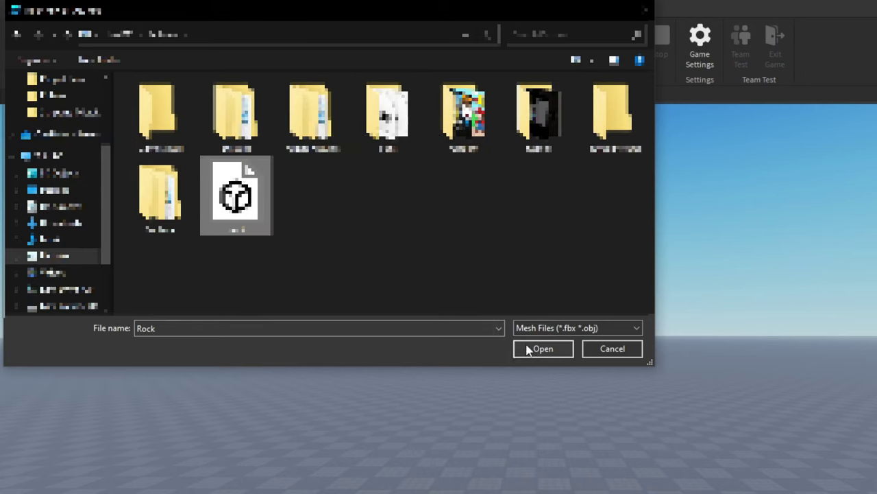
click(543, 348)
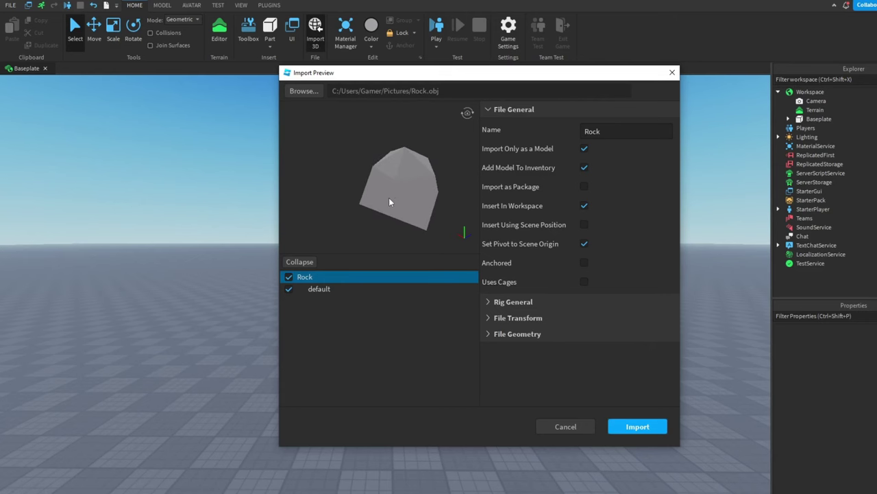
- Import the Rock model with Anchored enabled and Add Model To Inventory disabled, and dismiss the import report
mouse_move(389, 198)
mouse_down()
mouse_move(380, 192)
mouse_move(395, 182)
mouse_up()
click(584, 264)
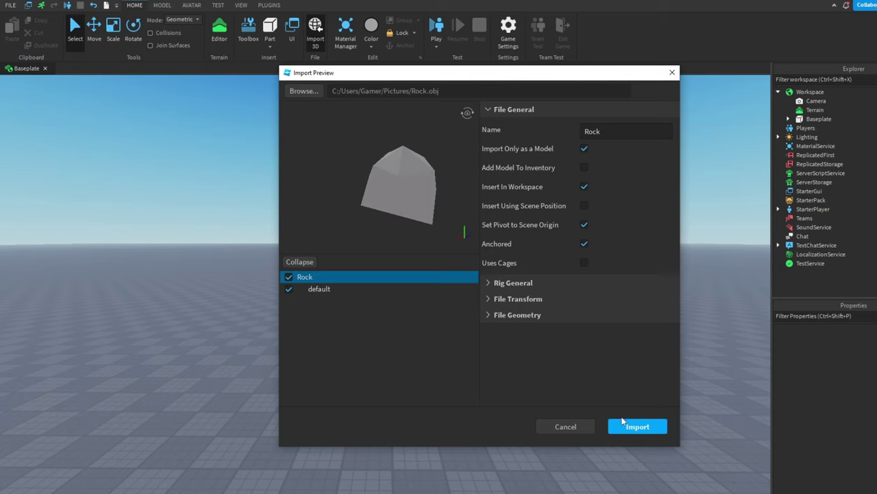
click(641, 427)
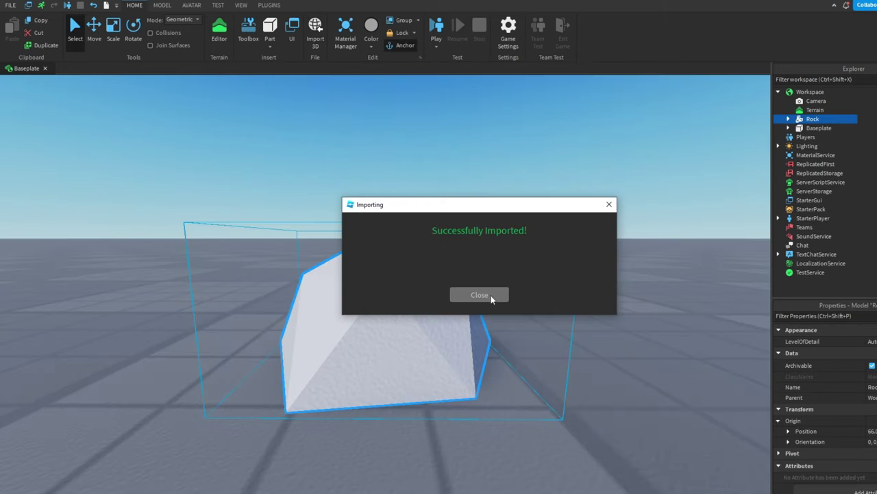
click(491, 296)
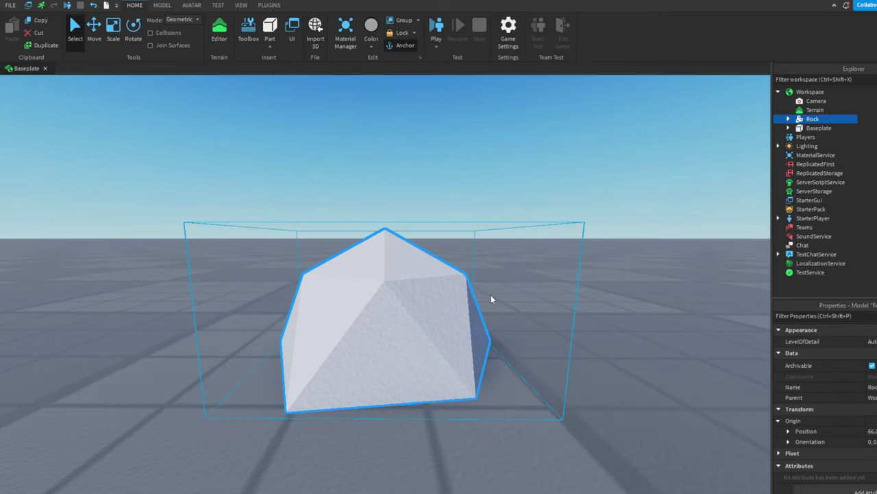
- Select the default mesh part inside the Rock model, give it a pale lavender BrickColor, and inspect the rock
click(789, 119)
click(825, 127)
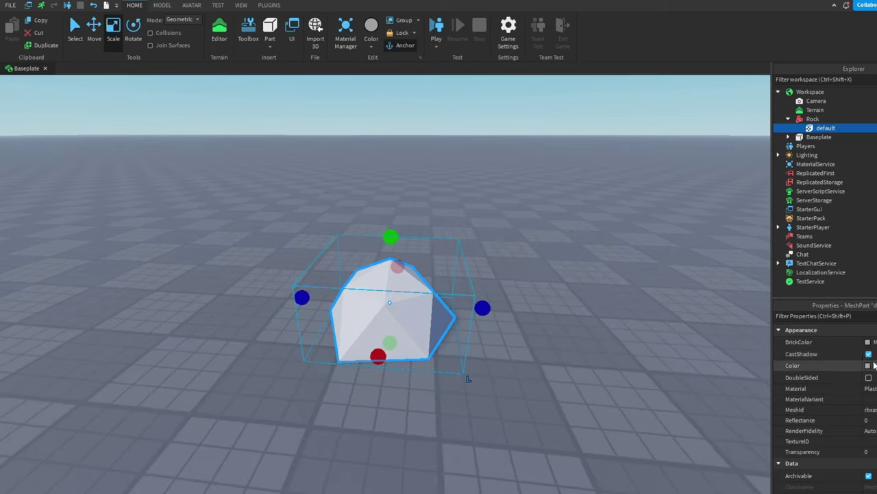
click(872, 343)
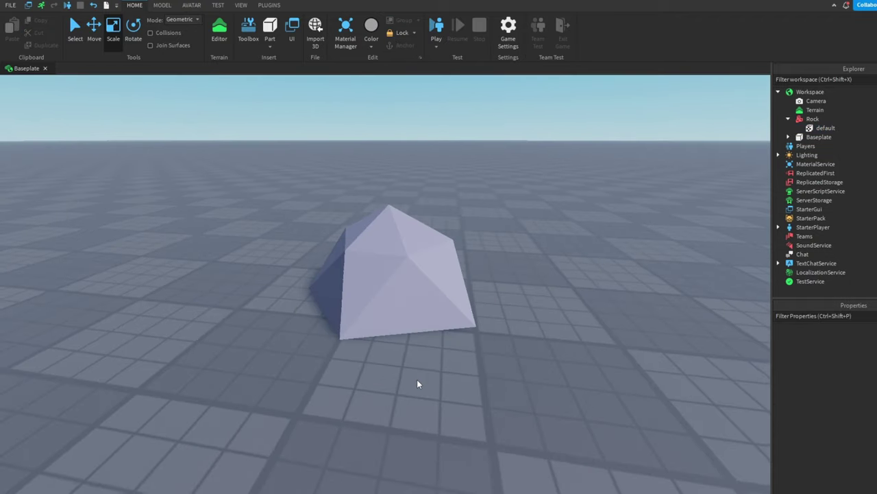
right_drag(417, 384, 416, 384)
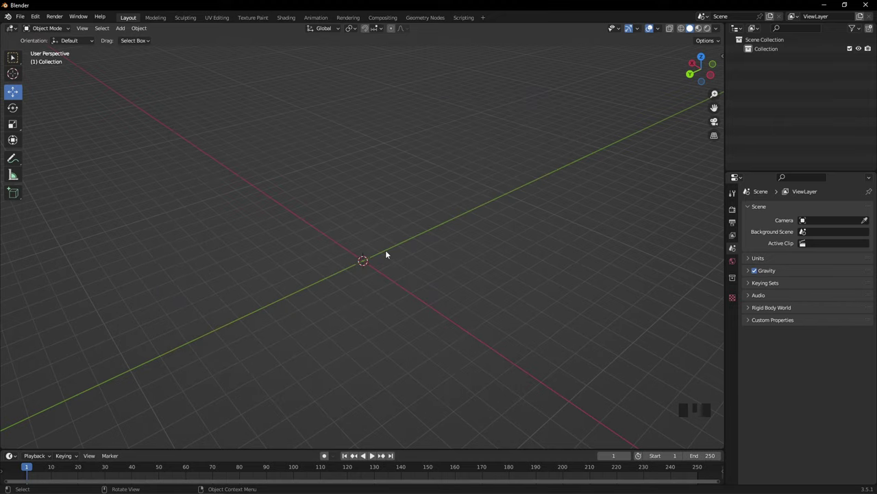
- Switch to Blender and add a cone mesh with 3 vertices
key(shift+a)
mouse_move(385, 251)
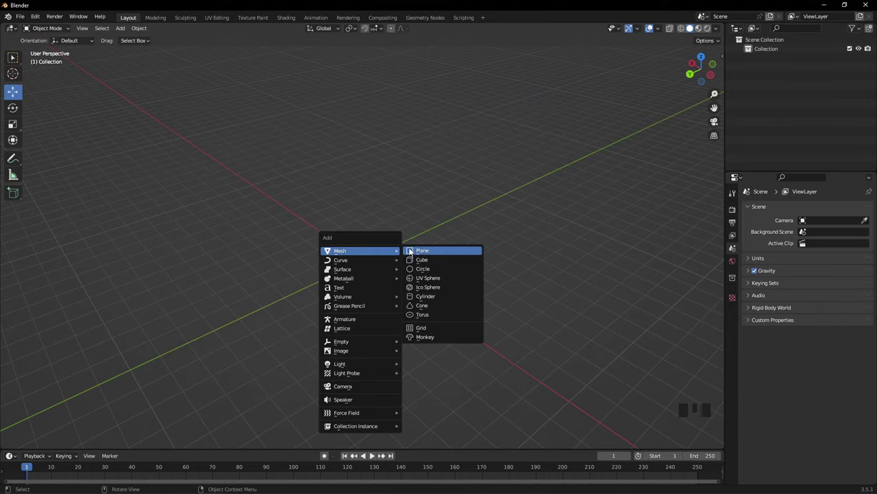
click(432, 306)
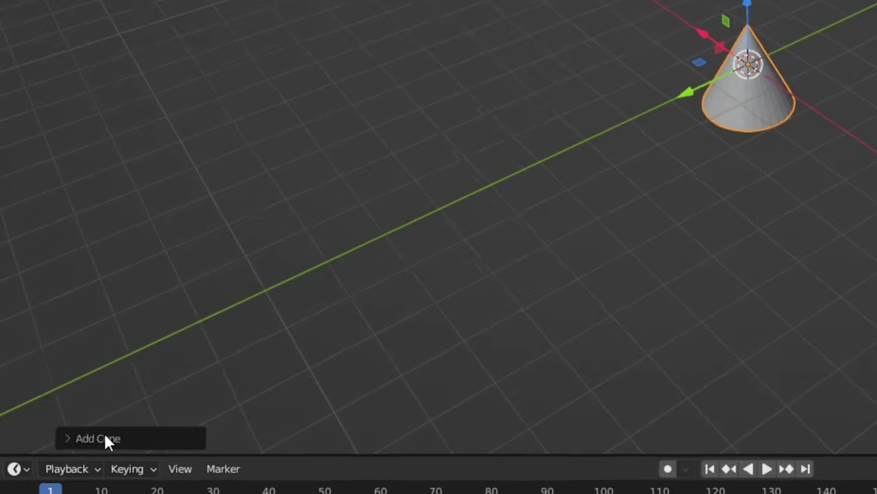
click(53, 441)
click(122, 324)
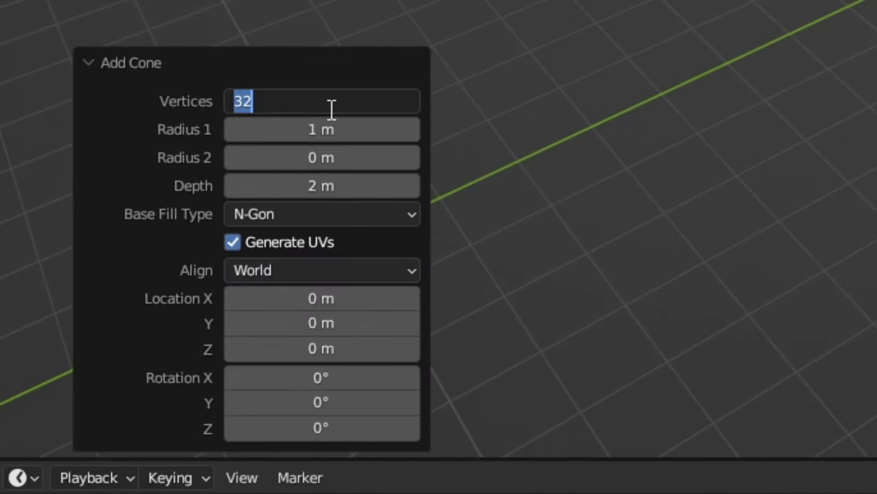
text(3)
key(Return)
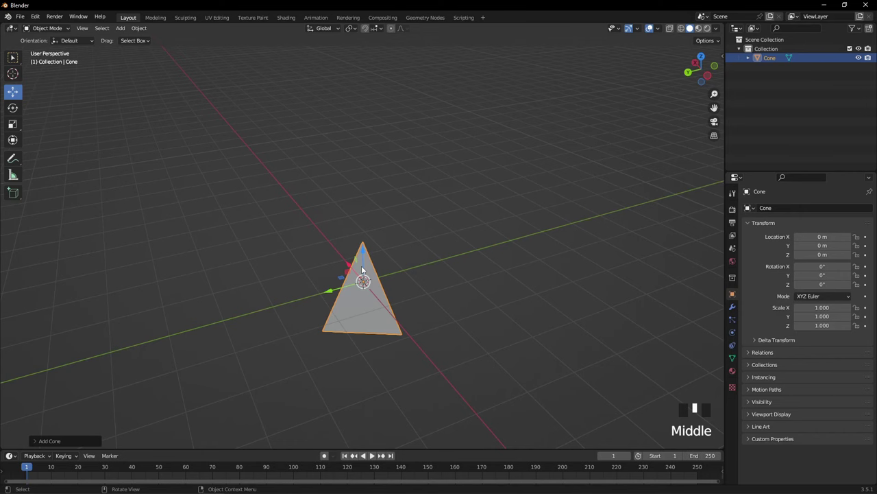
- Scale the cone down to about 0.456 and raise it to about 0.59 m in Z so its base sits at the grid
drag(361, 265, 370, 224)
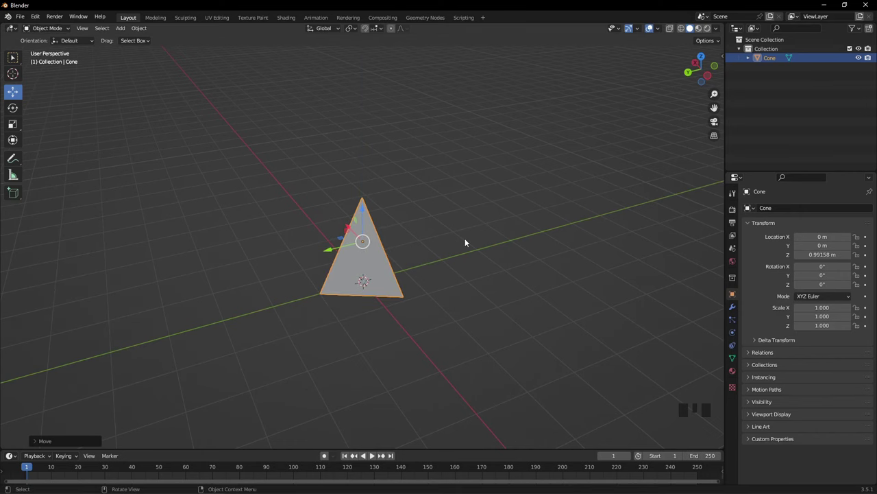
key(s)
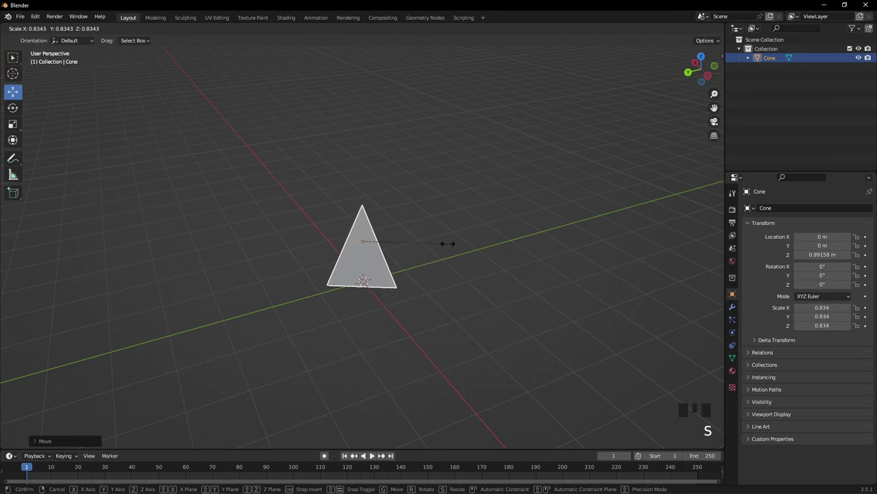
click(403, 242)
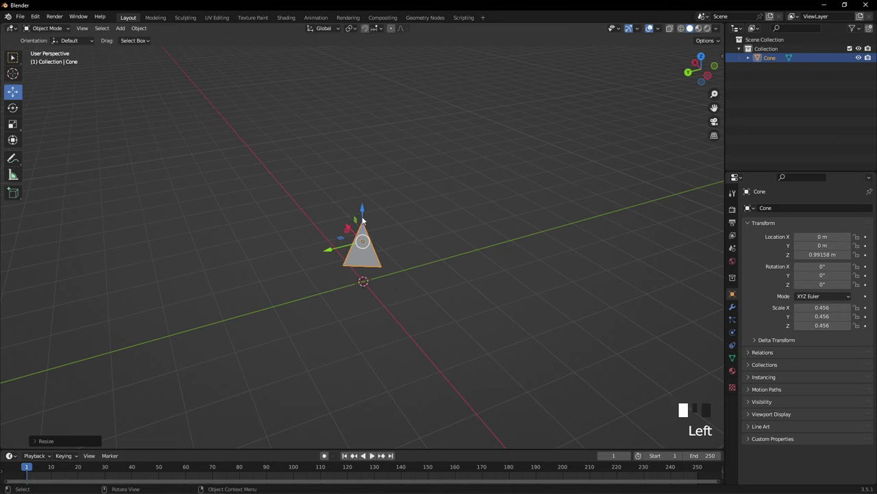
- In Edit Mode, pull the cone's tip vertex straight up to form a tall thin blade, and return to Object Mode
key(Tab)
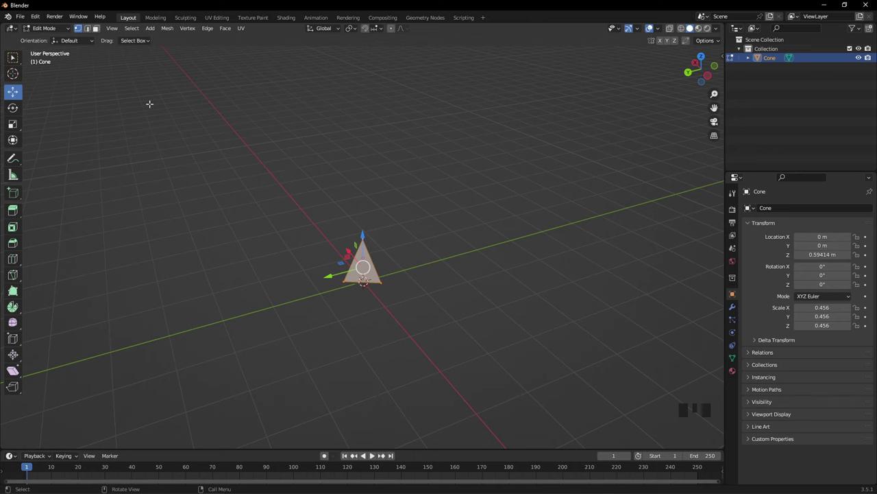
click(366, 200)
click(363, 236)
scroll(362, 226, down, 3)
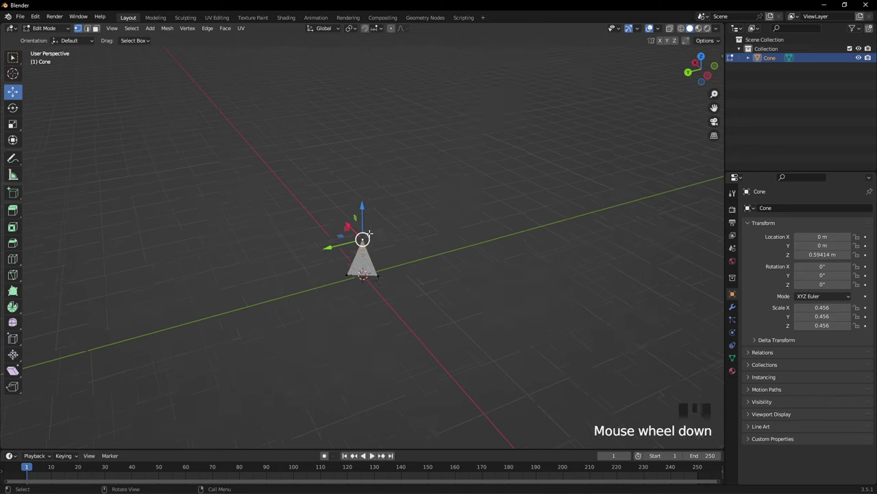
drag(362, 218, 361, 137)
middle_drag(361, 137, 397, 180)
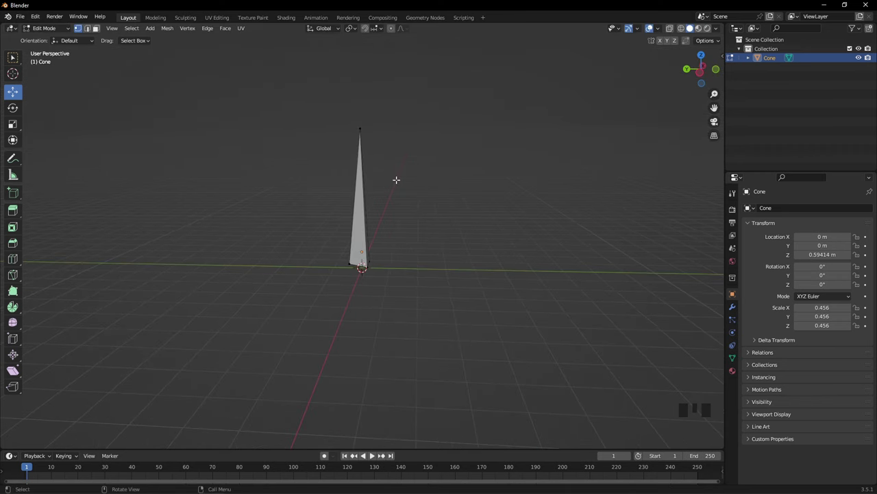
key(Tab)
- Duplicate the blade in place and move the copy along X to about -0.66 m
middle_drag(360, 203, 388, 247)
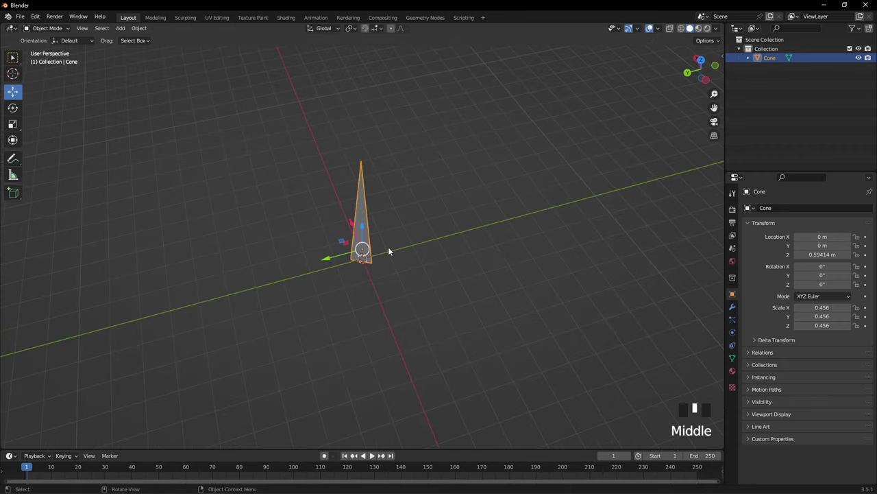
key(shift+d)
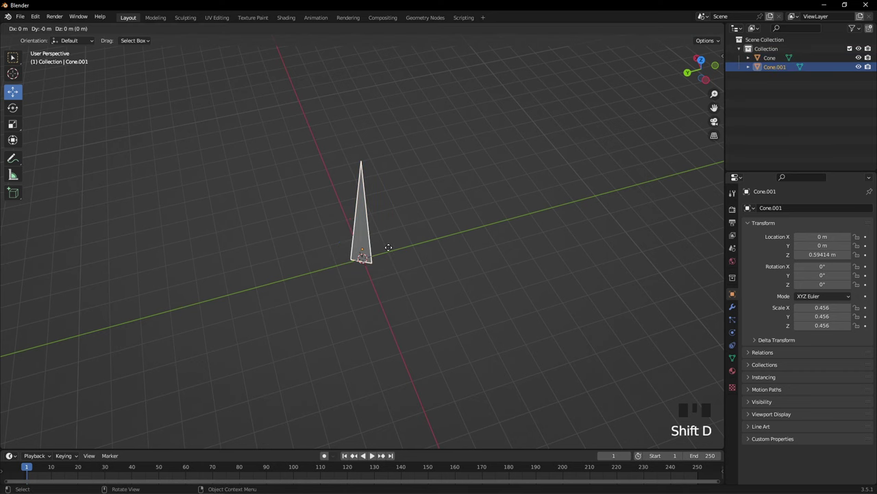
right_click(388, 246)
middle_drag(392, 249, 402, 258)
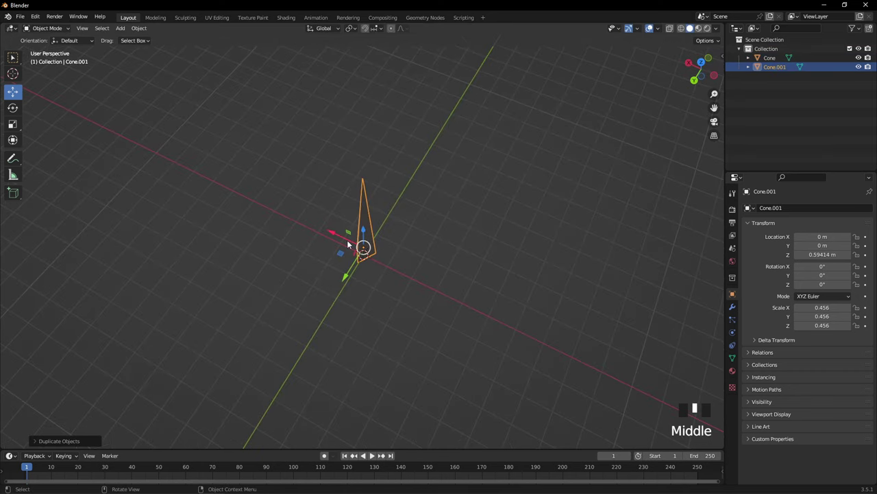
drag(347, 243, 373, 253)
middle_drag(374, 252, 430, 211)
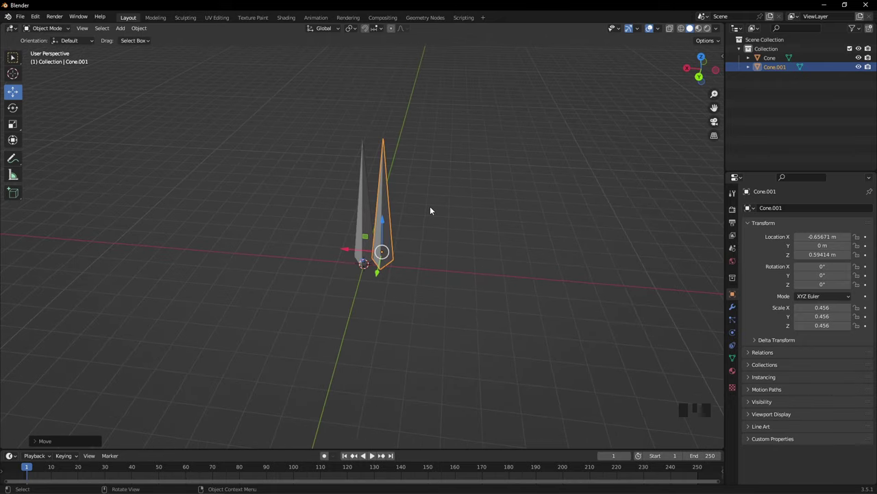
- Scale the copied blade down to about 0.368 and lower it to about 0.51 m in Z
key(s)
click(428, 227)
middle_drag(428, 227, 411, 226)
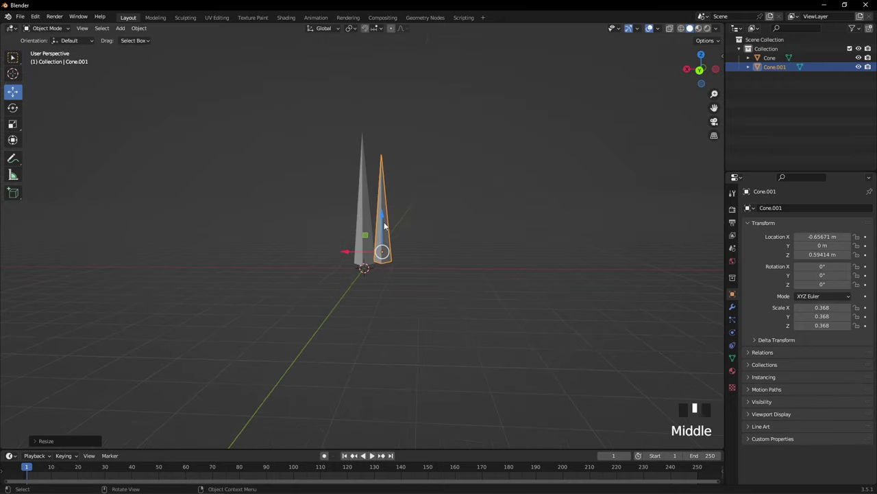
drag(383, 218, 389, 227)
- Rotate the copied blade about -68° around Z and shift it to about 0.30 m in Y
middle_drag(390, 227, 421, 264)
key(r)
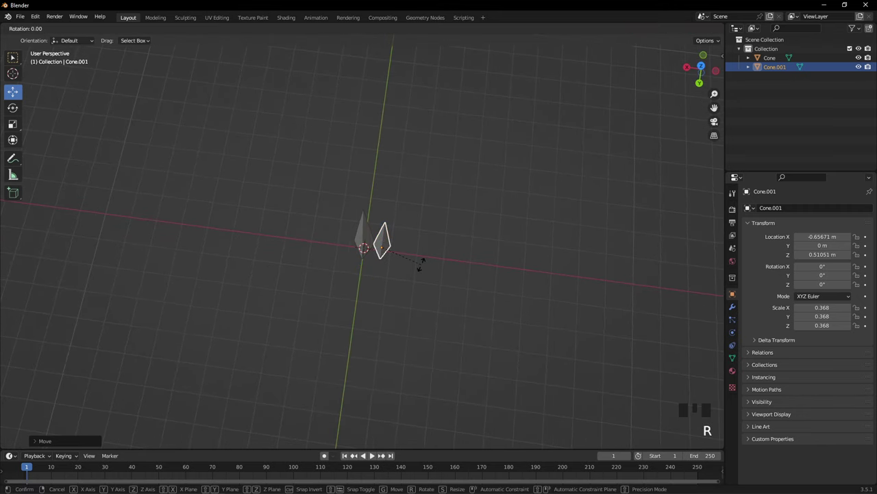
key(z)
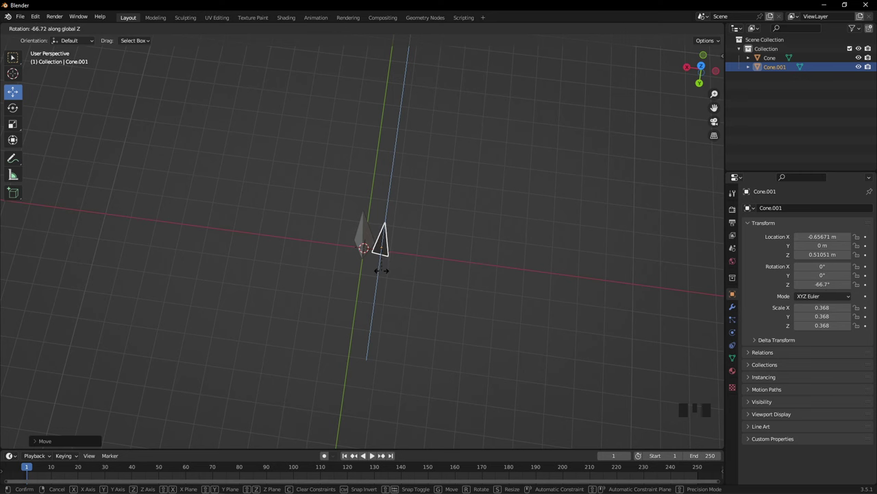
click(379, 270)
drag(378, 281, 377, 287)
click(416, 264)
middle_drag(416, 264, 394, 243)
- Duplicate the original tall blade and move the copy along X to about 0.88 m, opposite the shorter blade
click(361, 259)
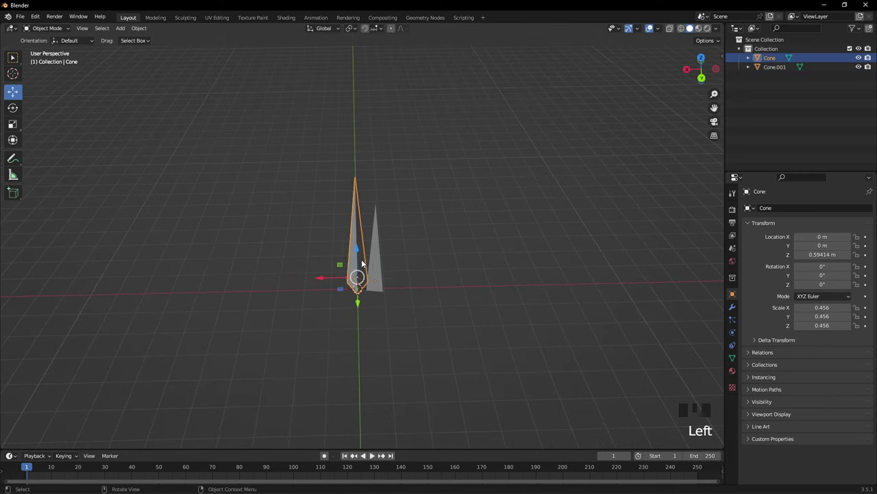
key(shift+d)
right_click(362, 263)
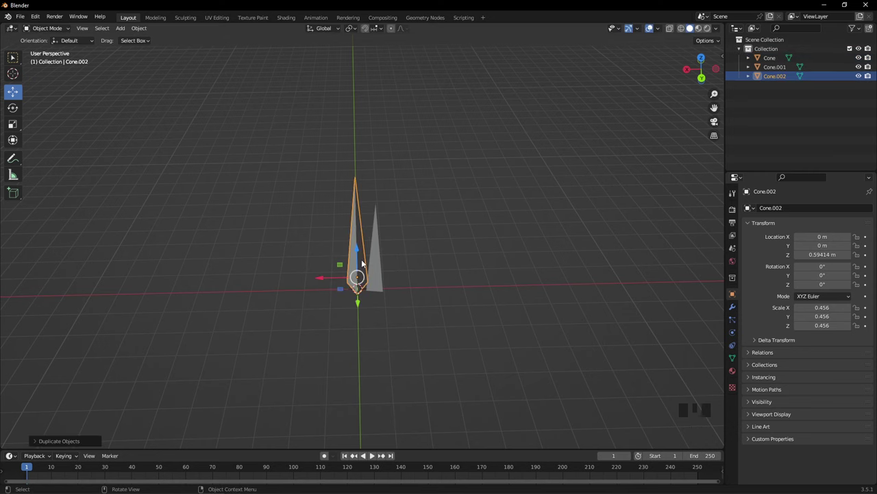
drag(334, 278, 309, 287)
middle_drag(309, 286, 365, 313)
- Rotate the new blade copy about 51° around the Z axis
key(r)
key(z)
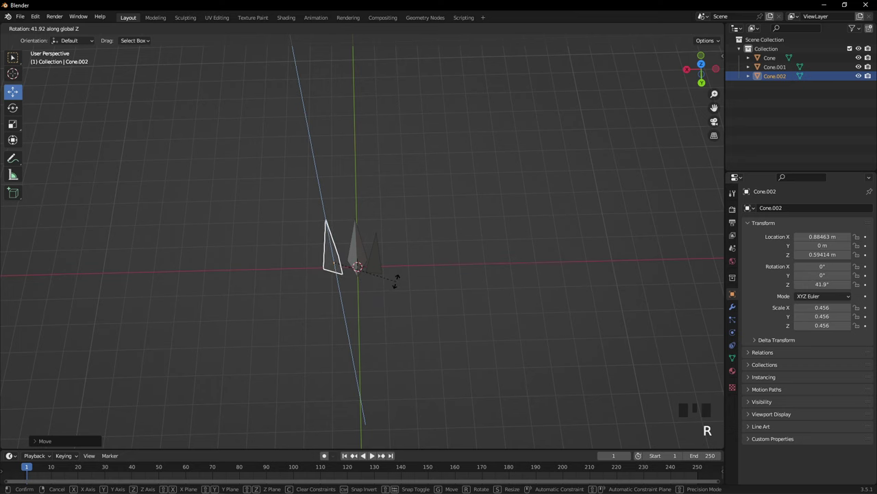
click(399, 270)
- Move the new blade to about X 0.58 m, Y 0.35 m and Z 0.51 m, and scale it to about 0.376
drag(333, 297, 334, 305)
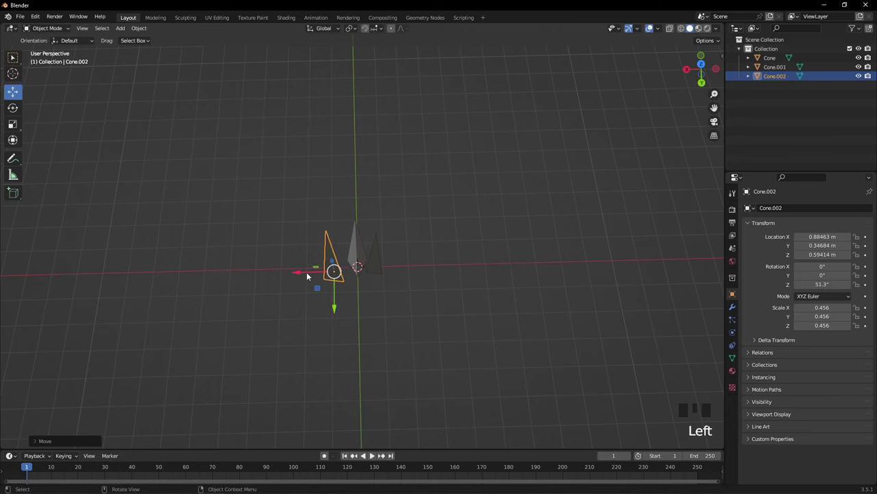
drag(306, 272, 315, 273)
middle_drag(325, 288, 349, 214)
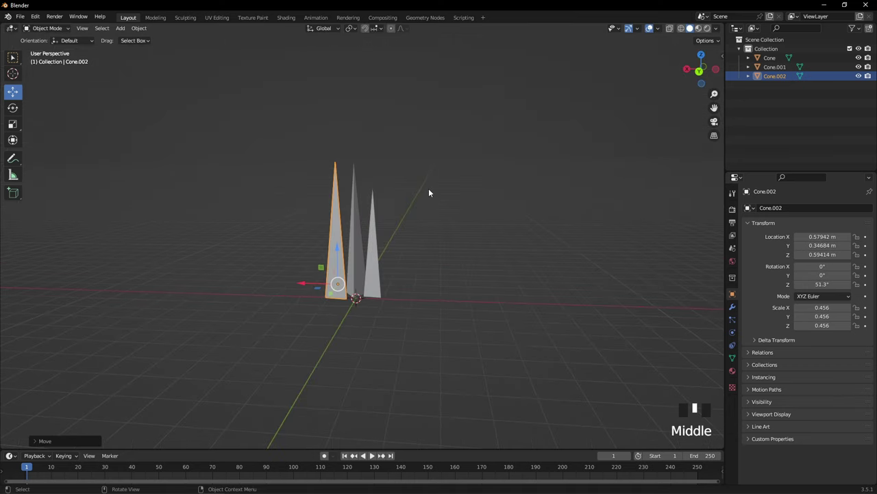
key(s)
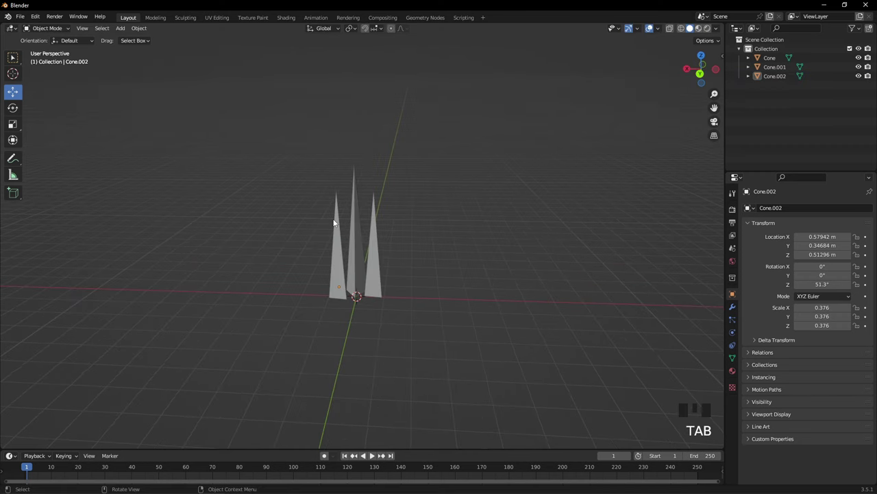
- In Edit Mode, shift the new blade's tip vertex along X and Y to make the blade lean
click(338, 225)
key(Tab)
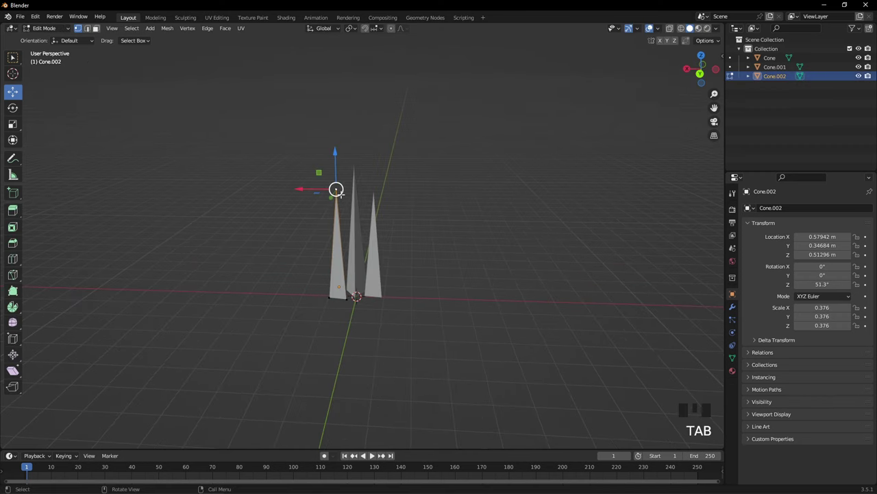
drag(319, 191, 334, 205)
middle_drag(334, 206, 331, 217)
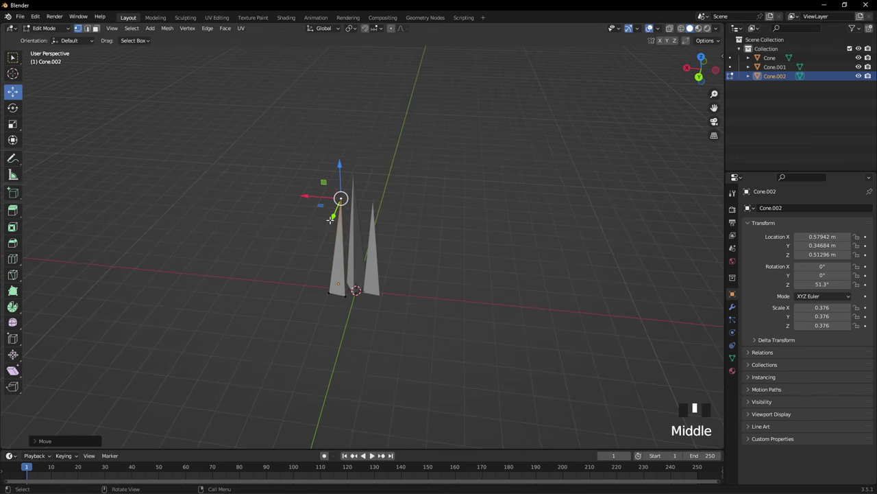
mouse_move(331, 217)
mouse_down()
mouse_move(330, 225)
mouse_move(316, 209)
mouse_up()
- Transfer editing to the short blade on the opposite side and shift its tip vertex
key(alt+q)
click(373, 203)
drag(367, 218, 358, 205)
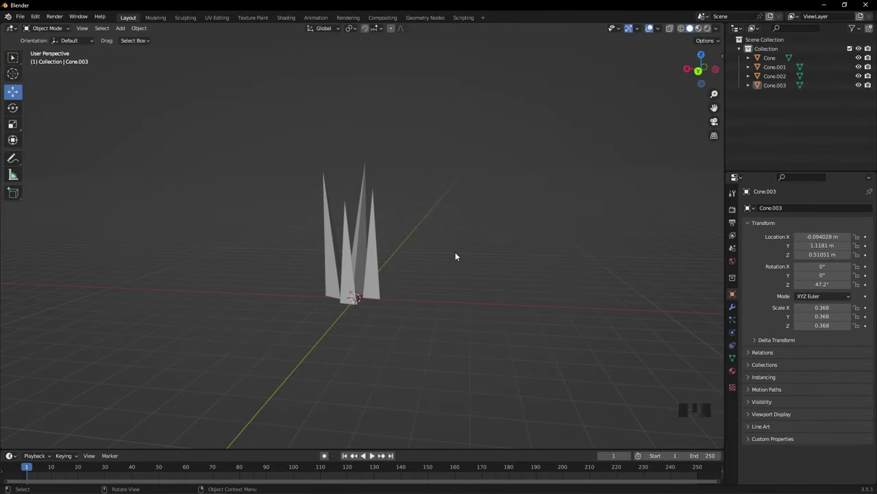
- Join all four blades into a single object and shift it along X to about -0.82 m
shift+click(330, 245)
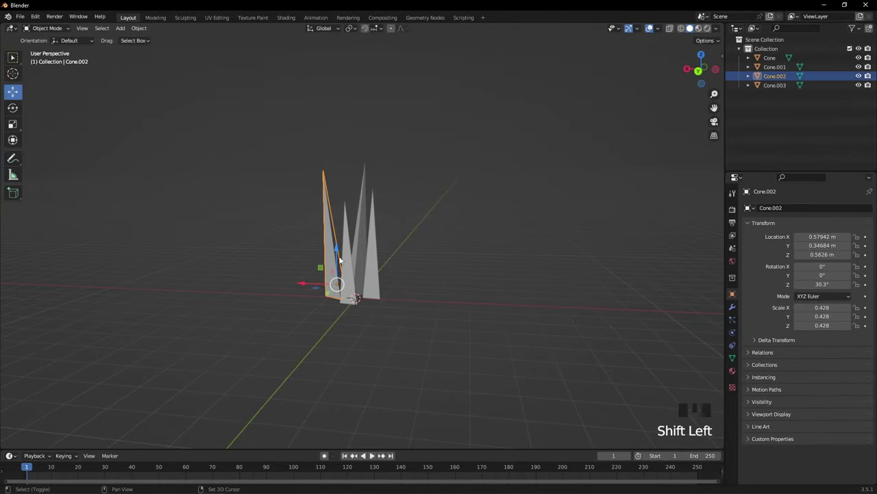
shift+click(358, 249)
shift+click(364, 252)
shift+click(369, 257)
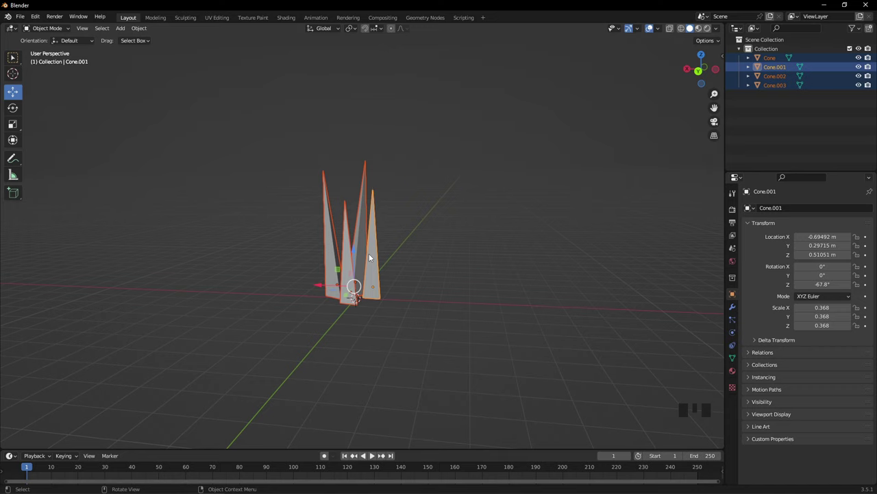
key(ctrl+j)
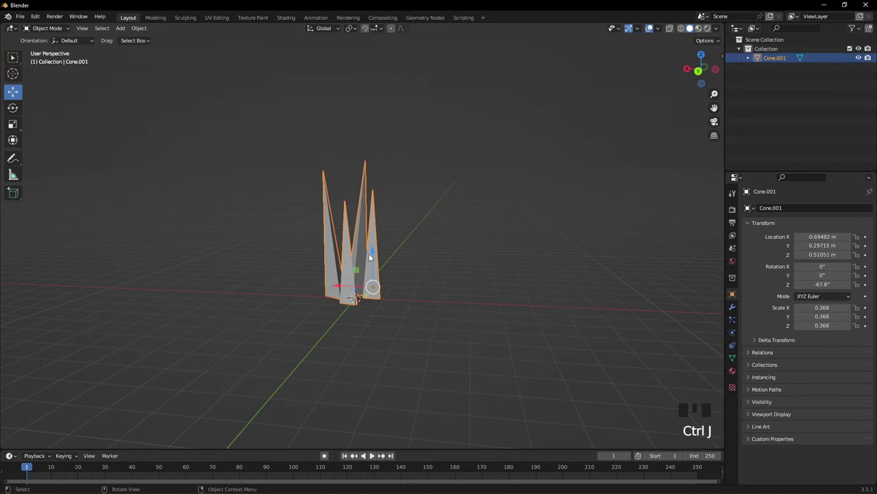
drag(355, 284, 369, 296)
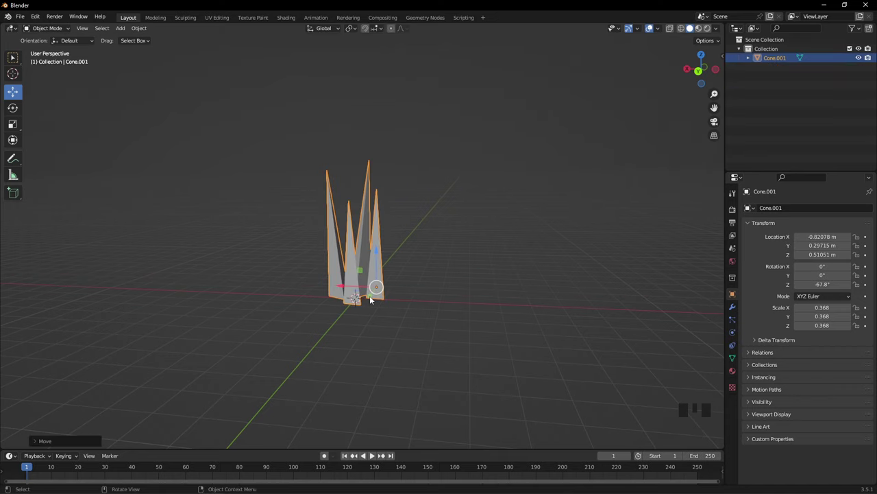
- Export the joined blades as a Wavefront OBJ file named Grass
click(20, 16)
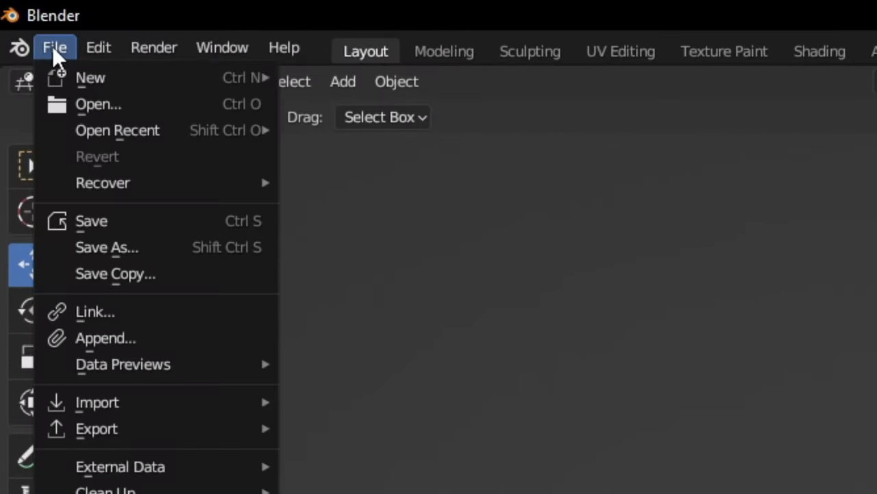
mouse_move(108, 307)
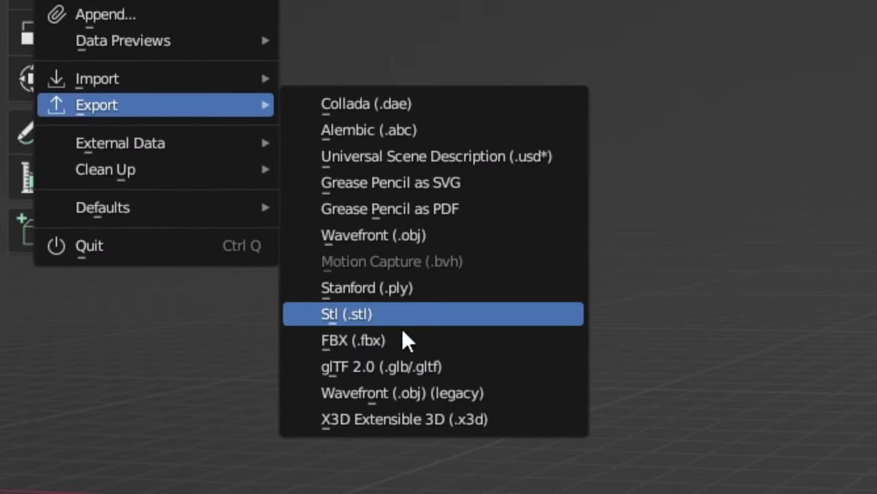
click(432, 239)
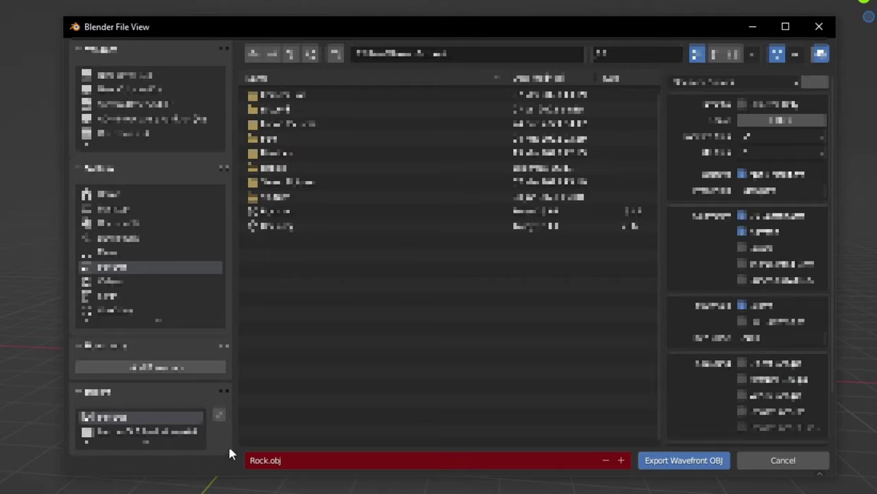
click(251, 457)
text(Grass)
click(701, 462)
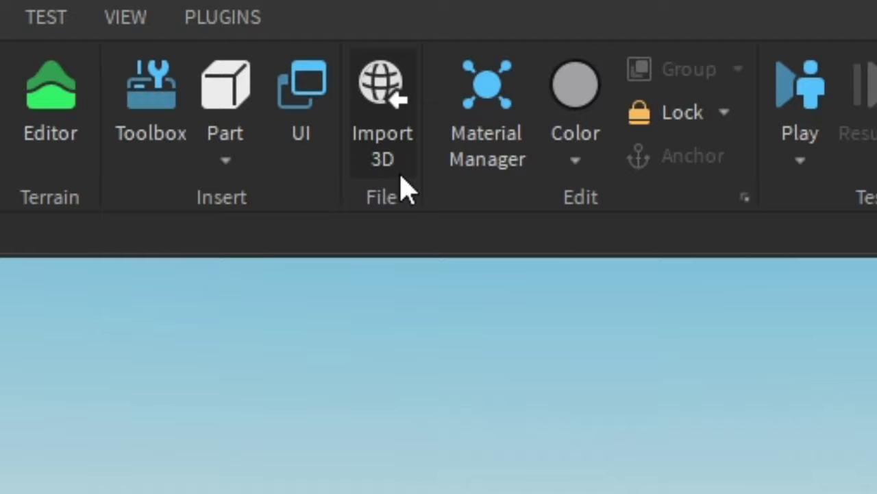
- Switch to Roblox Studio and import Grass.obj as a 3D model with the default import settings
click(401, 177)
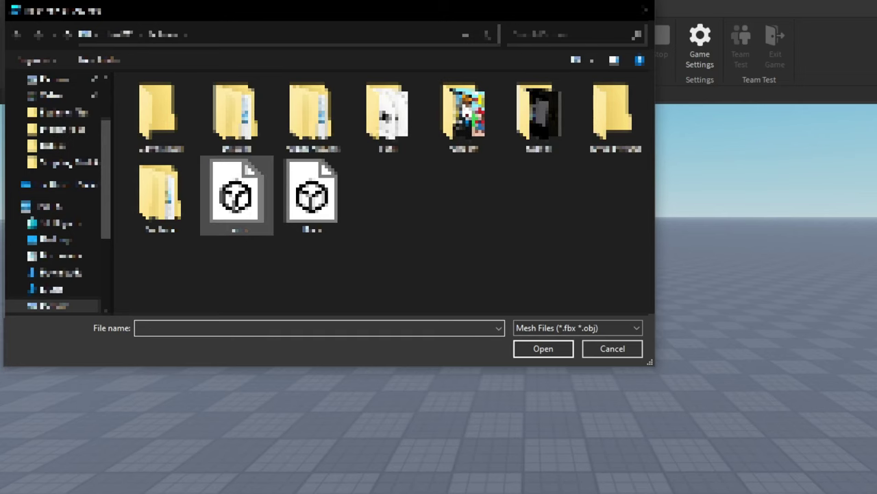
click(236, 196)
click(543, 348)
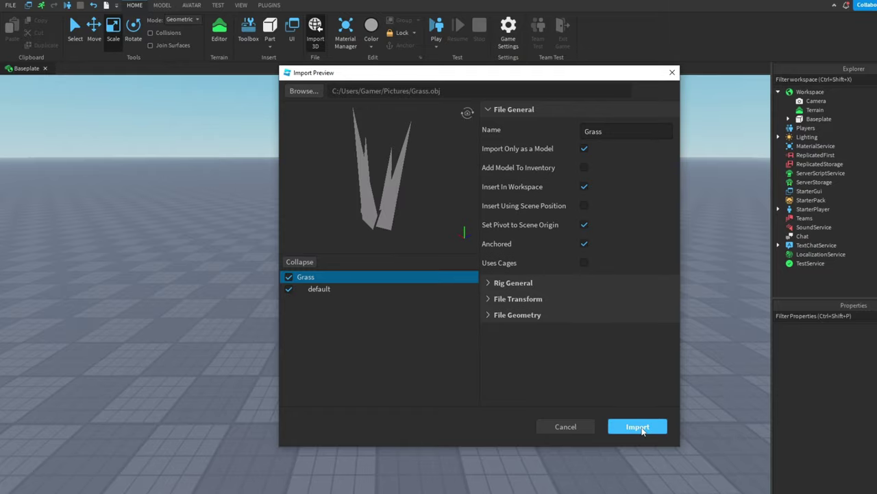
click(642, 428)
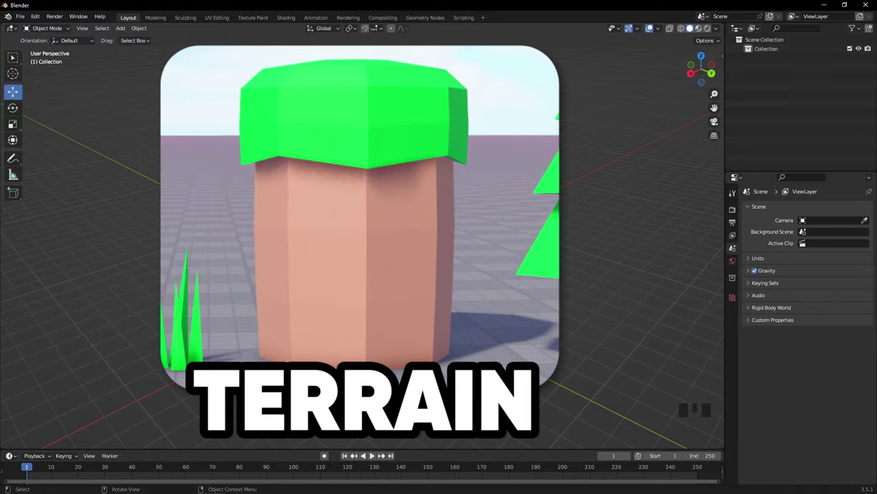
- In Blender, add a cylinder mesh to the empty scene and set its vertices to 8
key(shift+a)
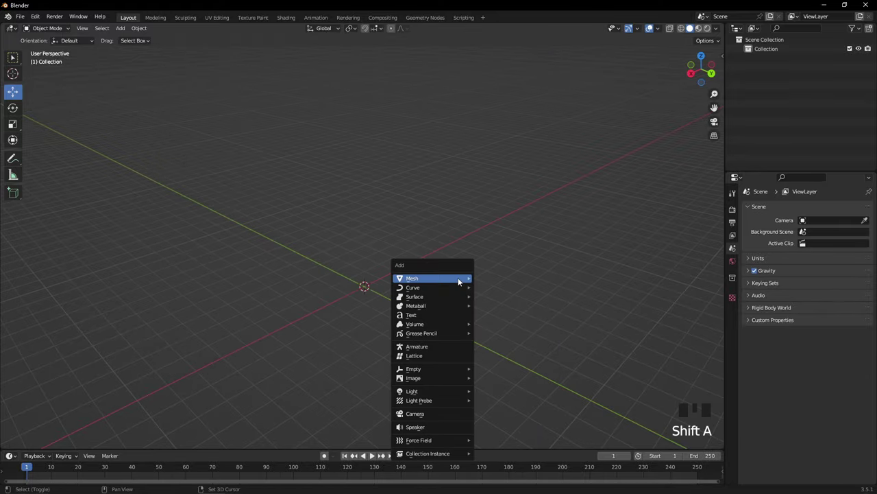
mouse_move(458, 278)
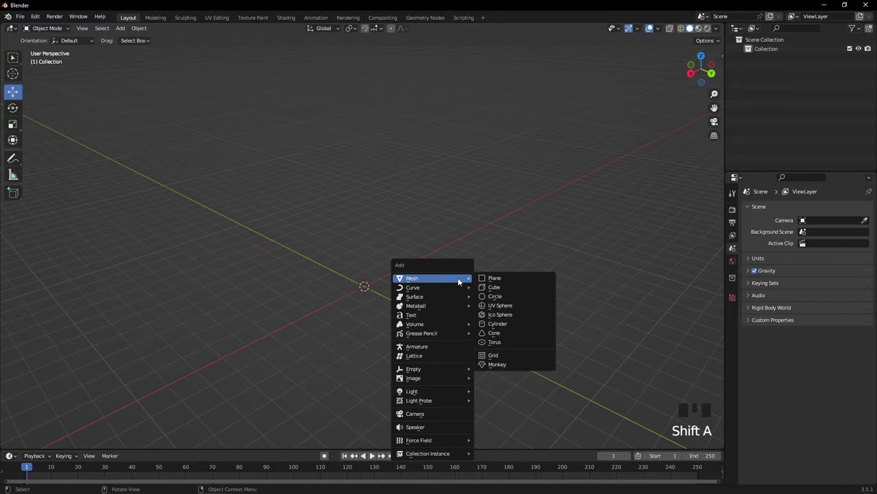
click(497, 324)
click(53, 440)
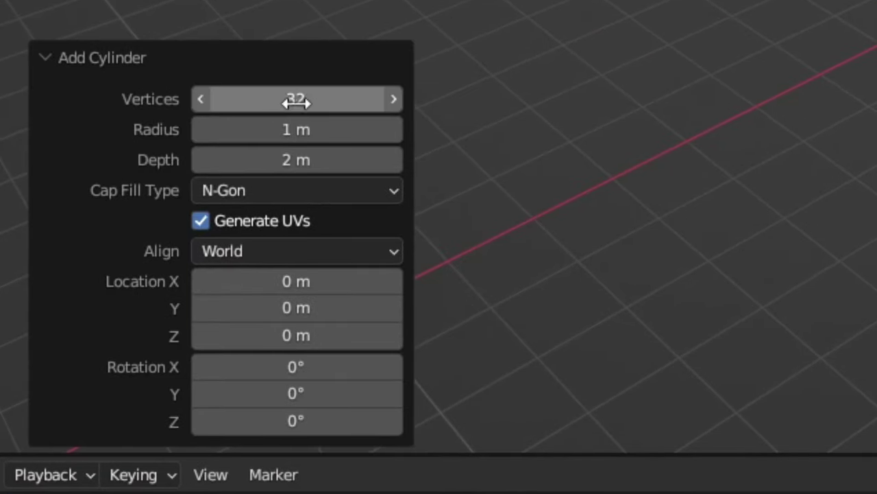
click(119, 332)
text(8)
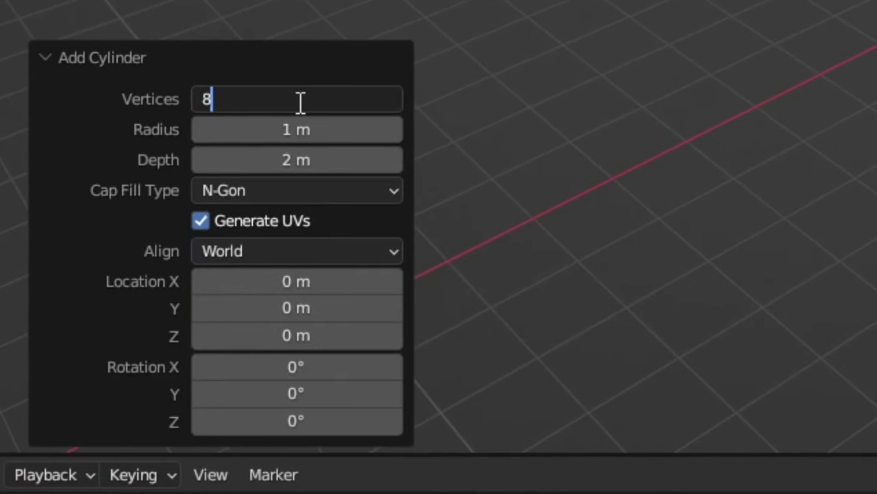
key(Return)
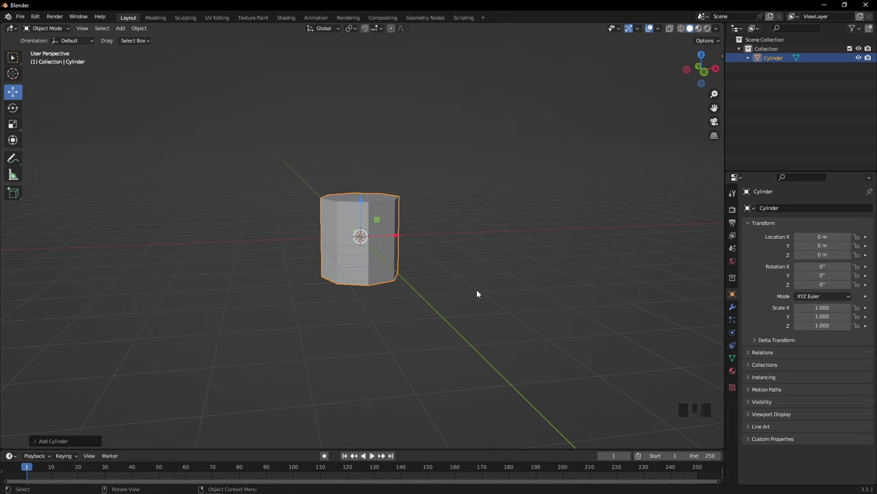
- In front view, scale the cylinder uniformly to about 1.364 and stretch it along Z to about 1.898
key(KP_1)
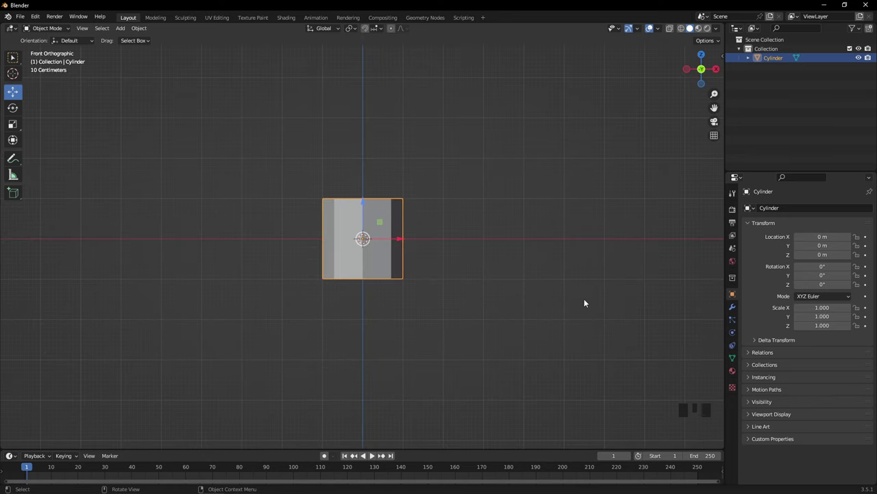
key(s)
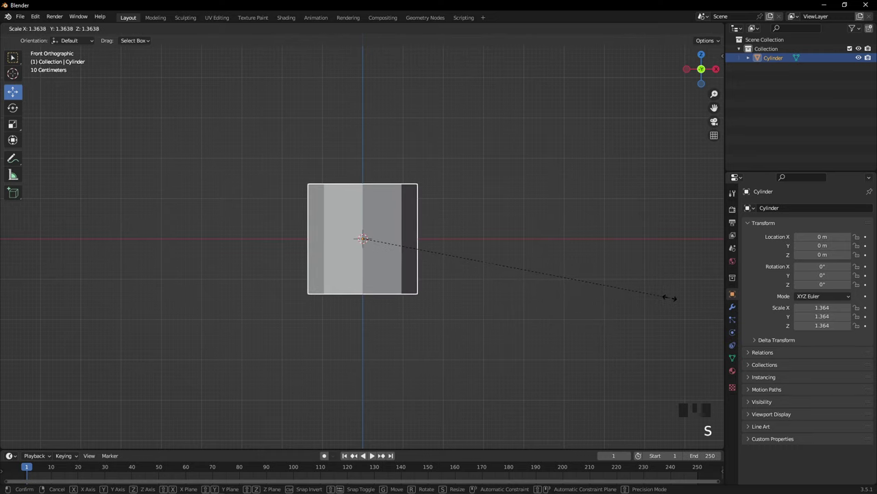
click(670, 302)
key(s)
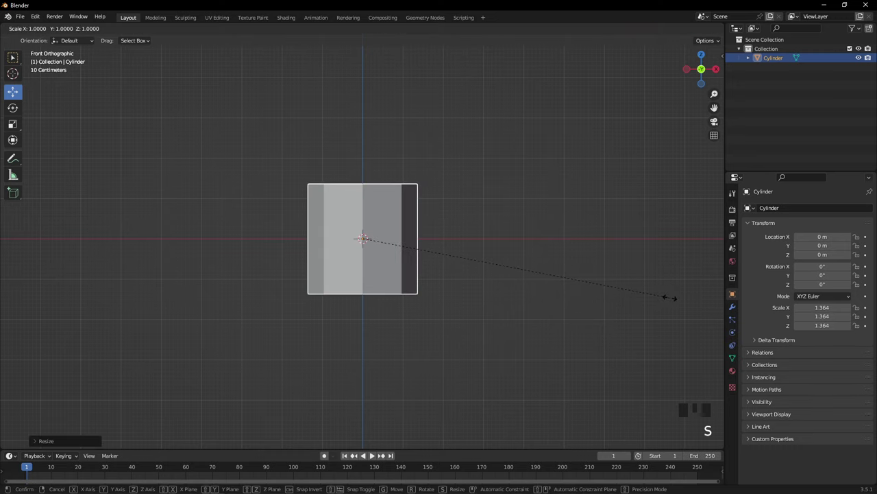
key(z)
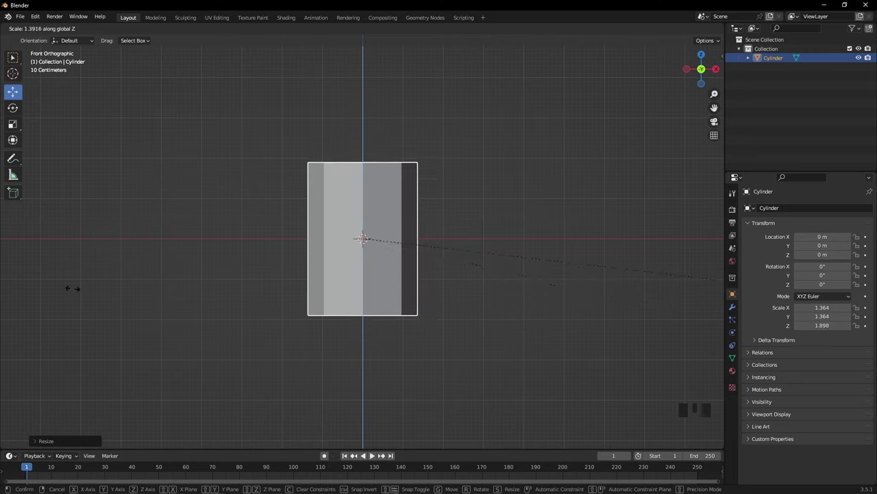
click(72, 288)
- In Edit Mode, add three evenly spaced horizontal loop cuts around the cylinder
key(Tab)
key(Tab)
key(Tab)
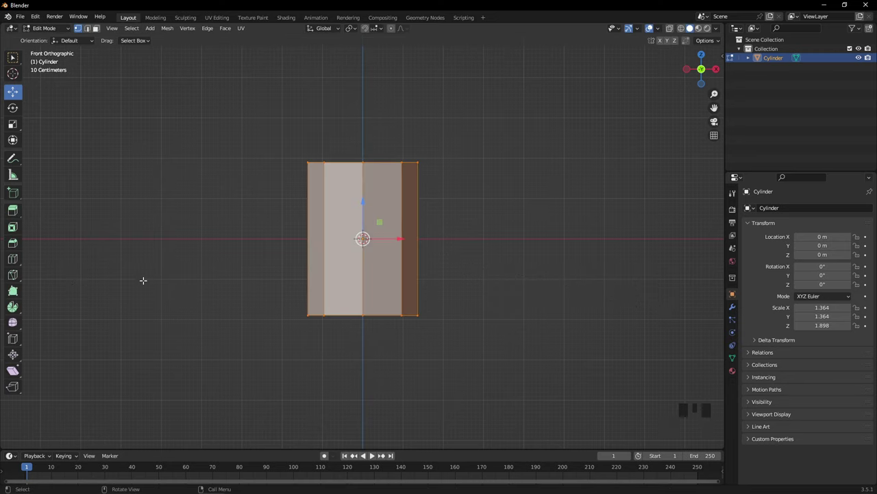
key(ctrl+r)
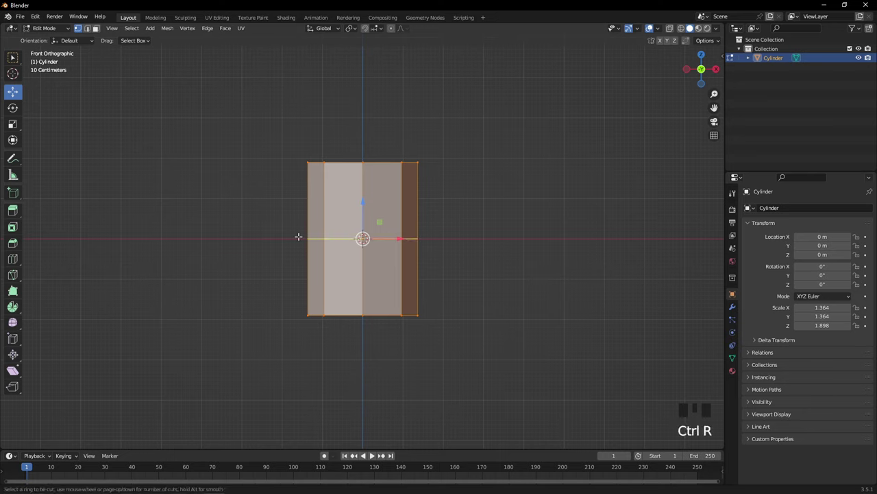
scroll(298, 236, up, 2)
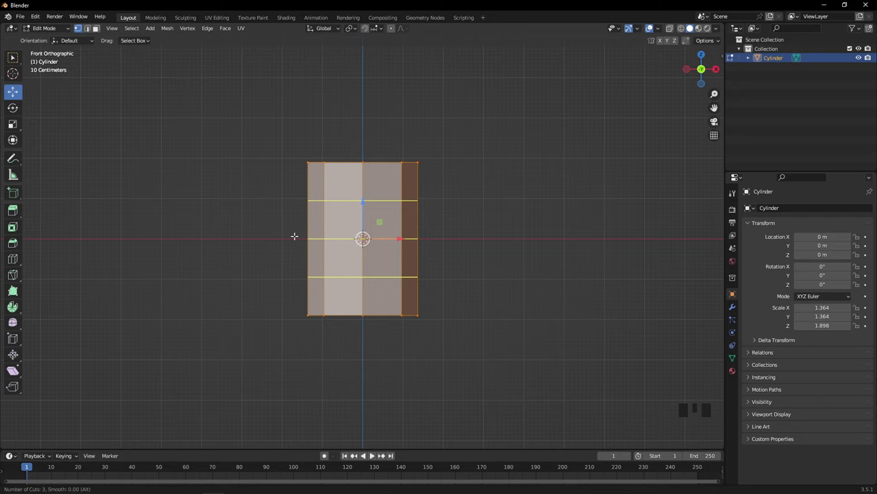
click(294, 236)
- Select the three horizontal edge loops in edge mode and scale them slightly outward to bulge the cylinder
click(87, 28)
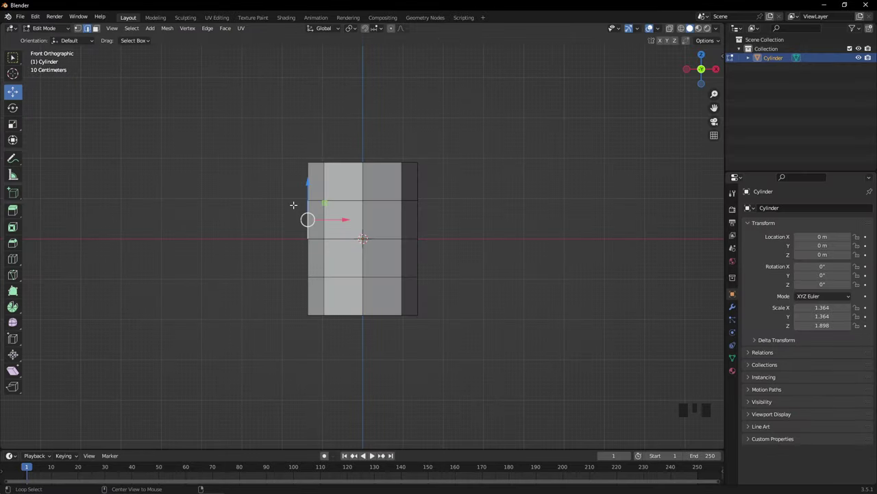
alt+click(327, 201)
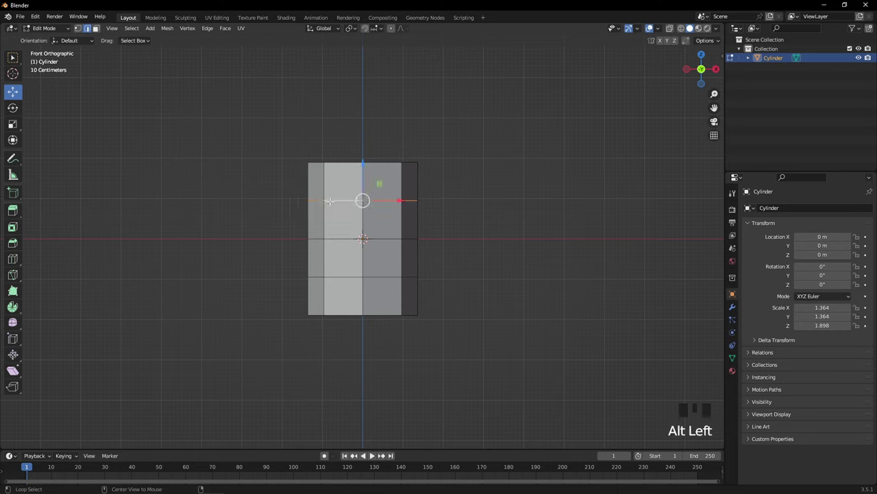
alt+shift+click(341, 277)
alt+shift+click(331, 239)
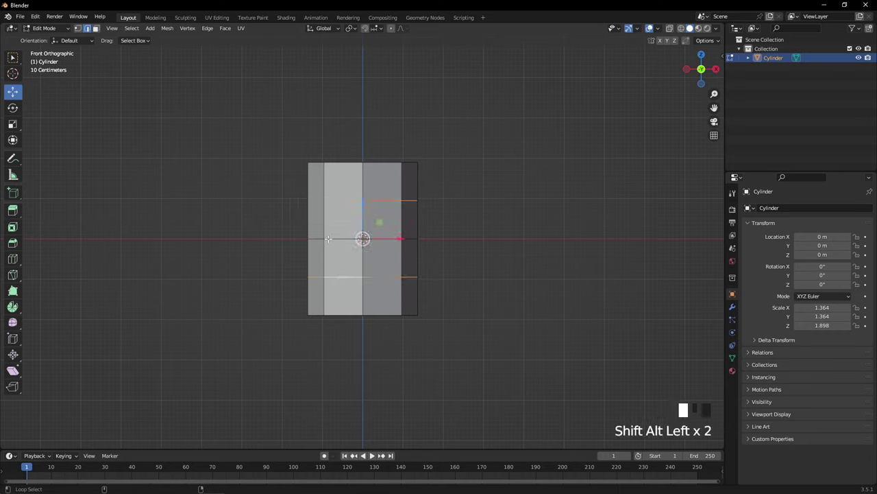
key(s)
click(459, 240)
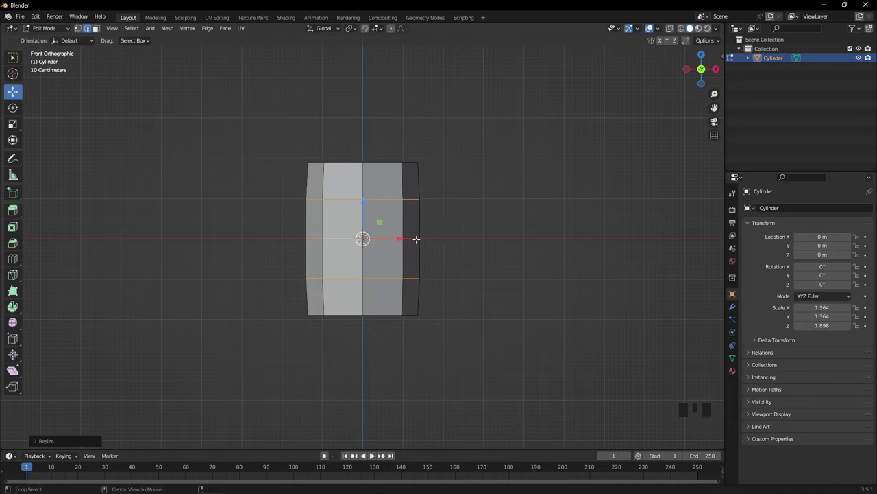
- Scale only the middle edge loop outward by about 1.02 and return to Object Mode
alt+click(414, 239)
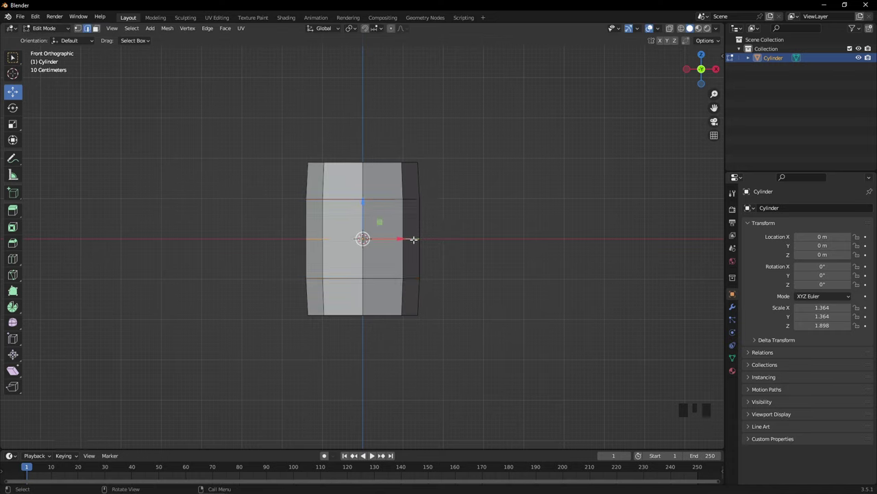
key(s)
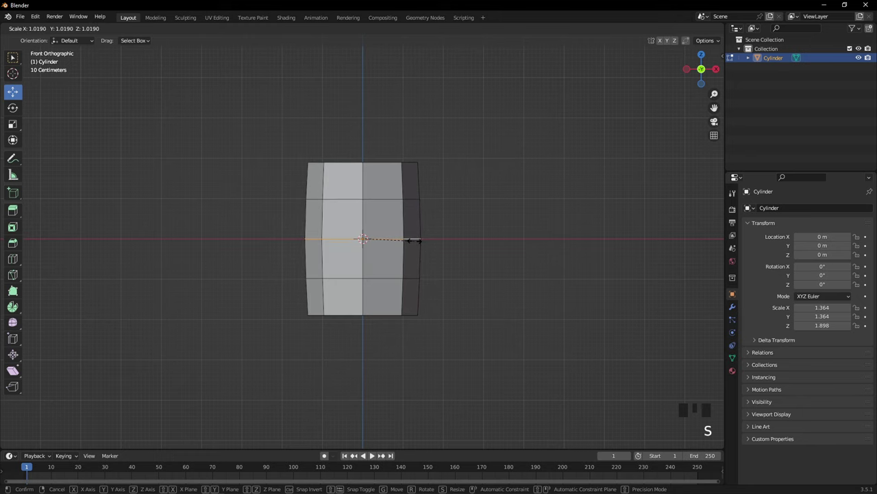
click(414, 240)
click(450, 237)
middle_drag(430, 165, 442, 196)
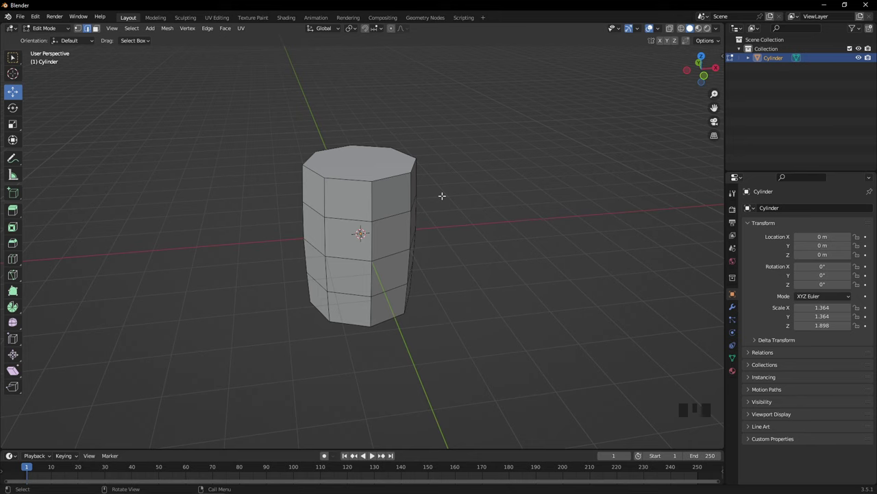
key(Tab)
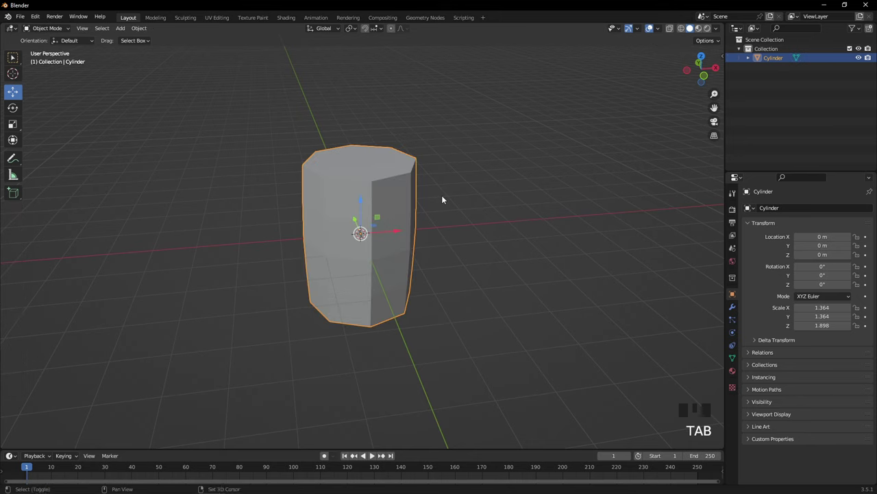
- Add a second eight-sided cylinder at the origin and scale it uniformly to about 1.610
key(shift+a)
mouse_move(443, 196)
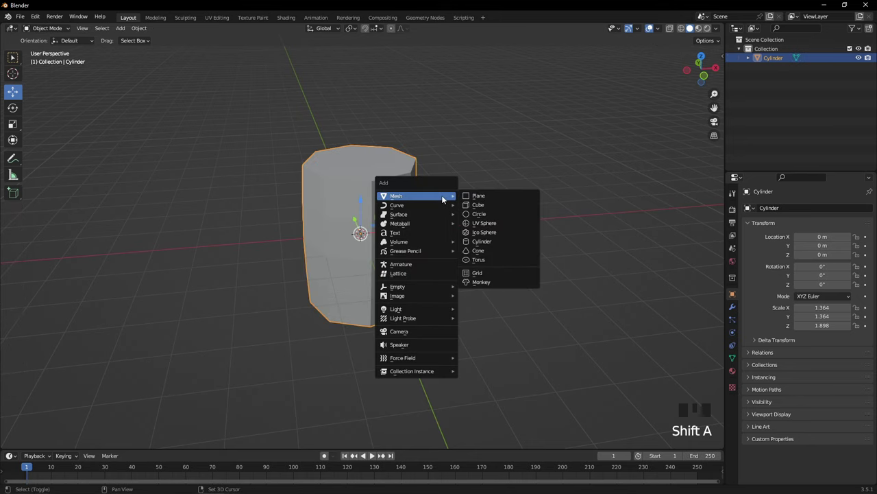
click(491, 245)
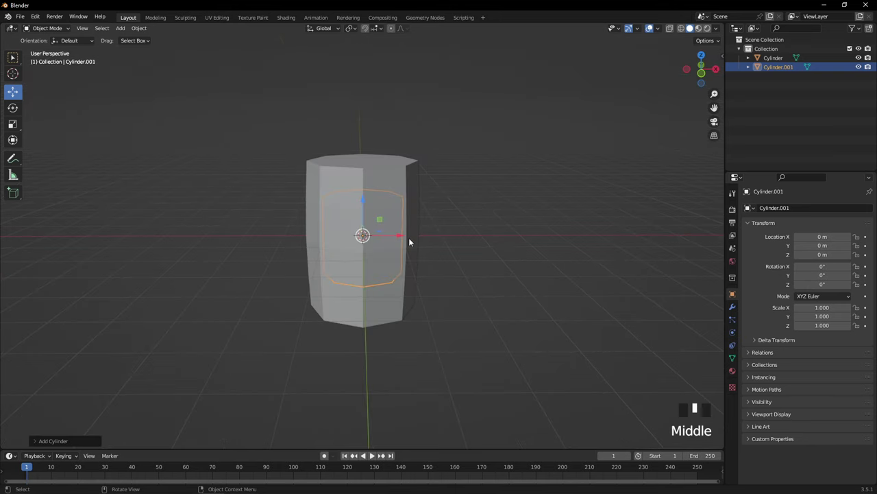
key(s)
click(407, 191)
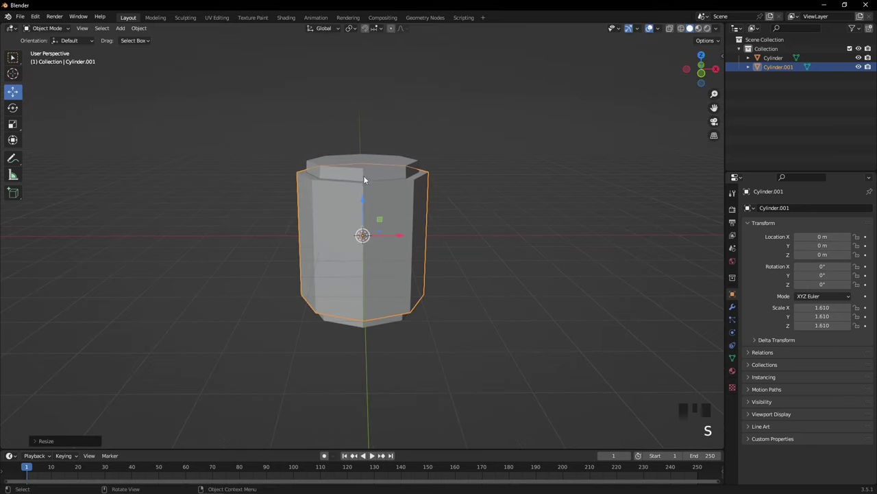
- Flatten the second cylinder to a Z scale of about 0.655 and place it as a cap at about Z 1.643 m
drag(363, 200, 363, 100)
middle_drag(439, 129, 434, 128)
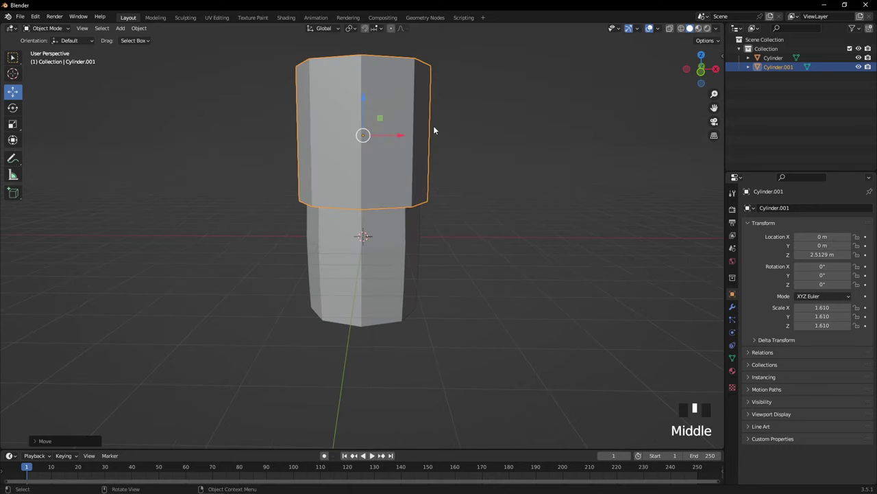
key(s)
key(z)
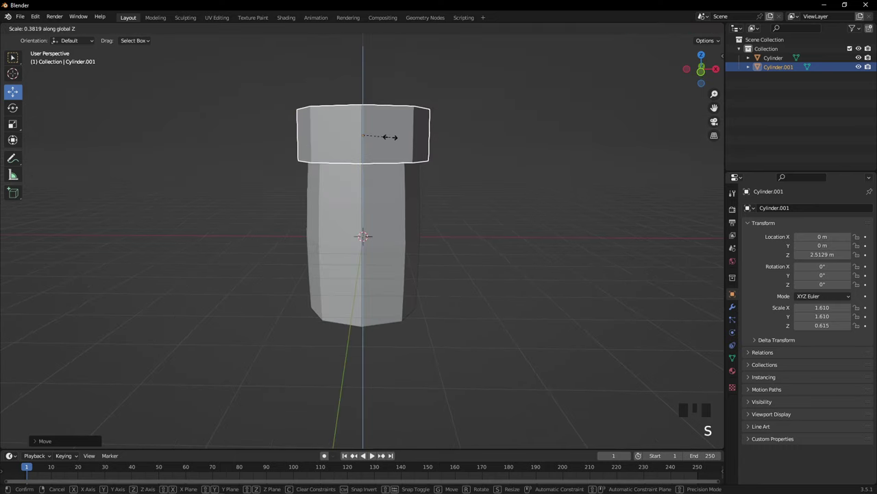
click(392, 137)
middle_drag(393, 137, 399, 136)
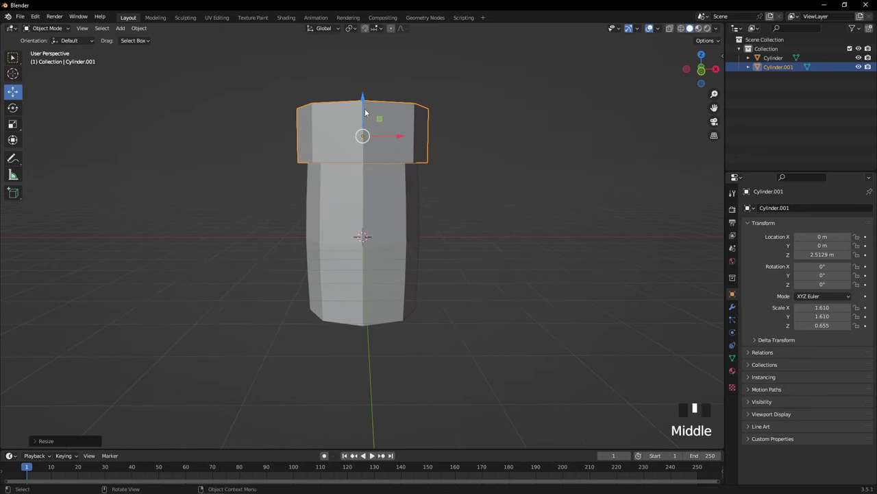
drag(366, 112, 371, 148)
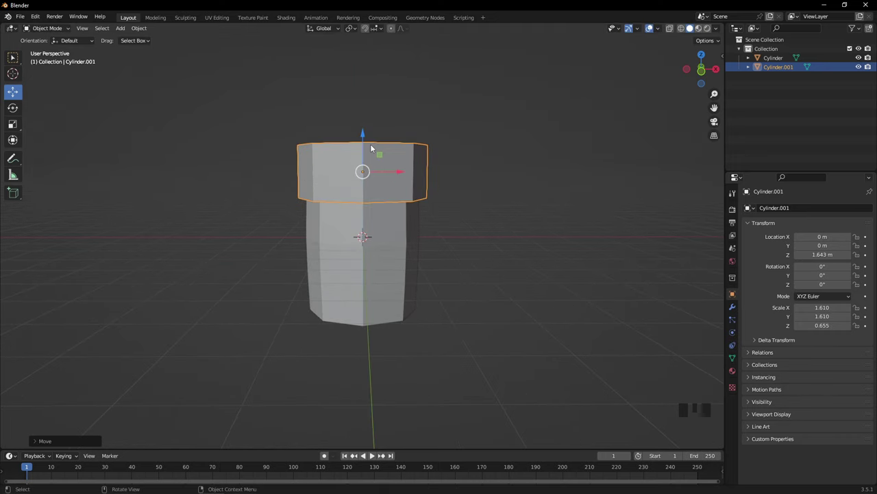
- Bevel the top edge loop of the cap cylinder in Edit Mode with two segments and a width of about 0.6 m
key(Tab)
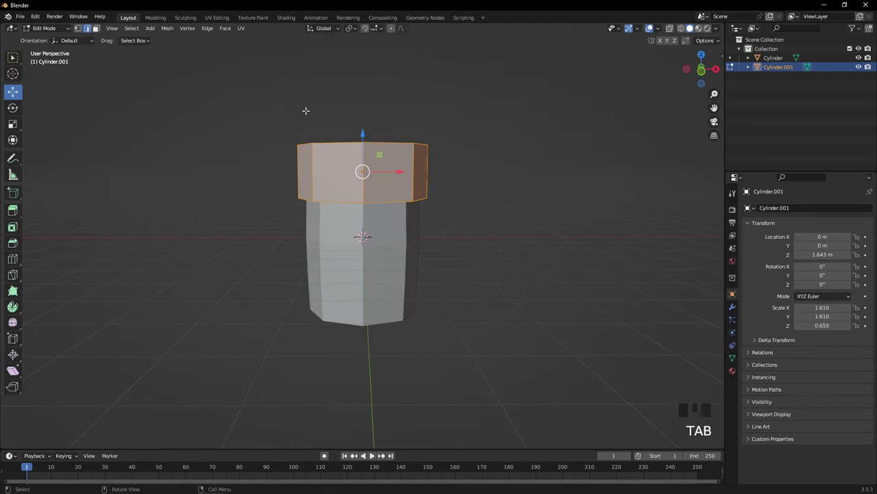
middle_drag(306, 110, 329, 171)
alt+click(337, 184)
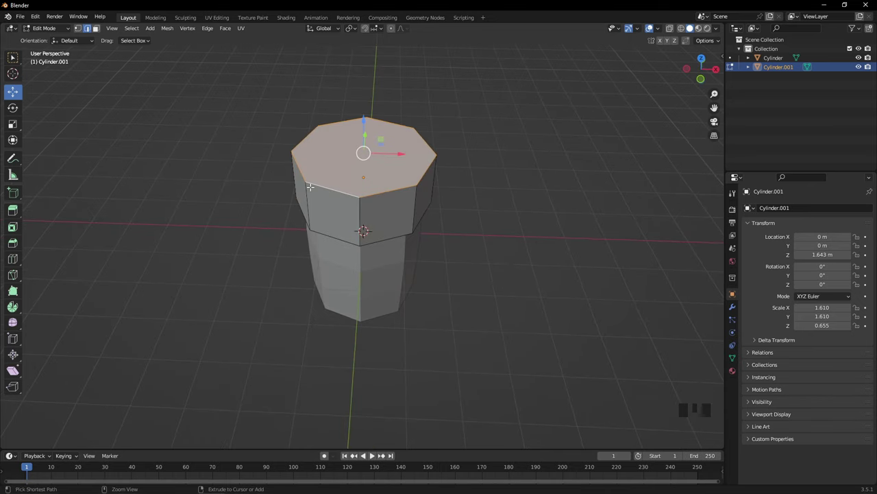
key(ctrl+b)
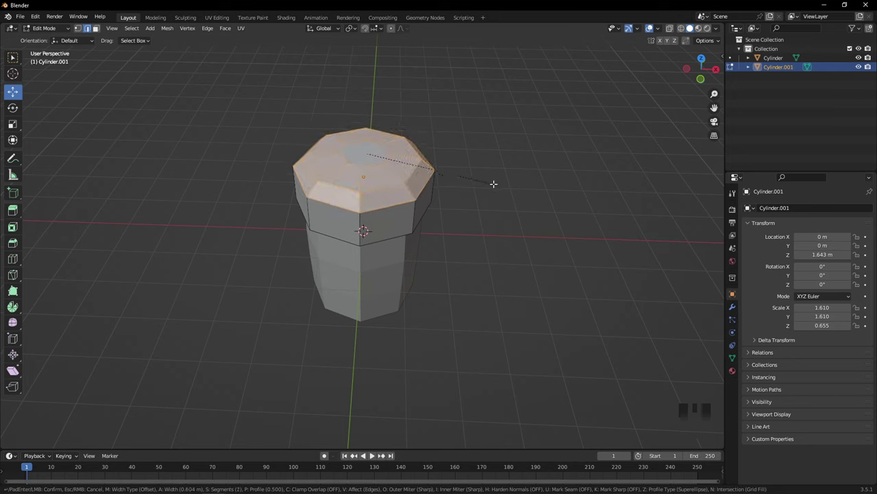
click(493, 186)
middle_drag(494, 186, 478, 165)
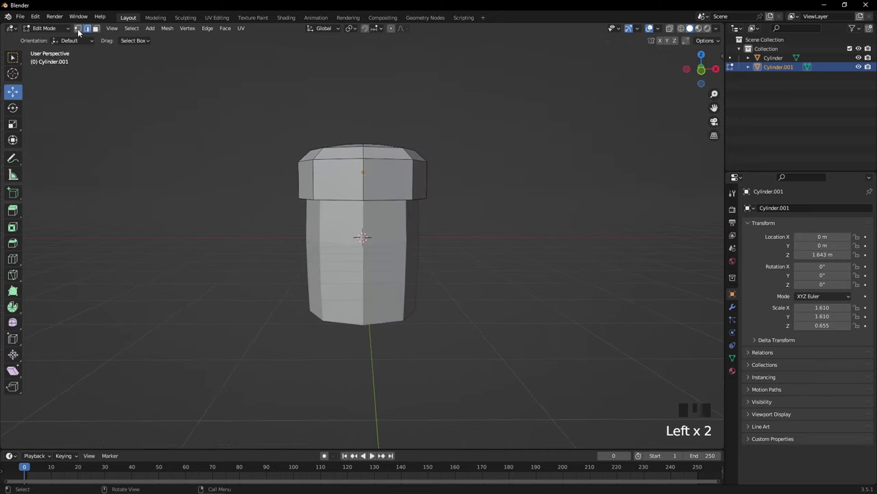
- Select alternating vertices around the cap's bottom rim, lower them slightly along Z, and return to Object Mode
click(78, 29)
click(362, 201)
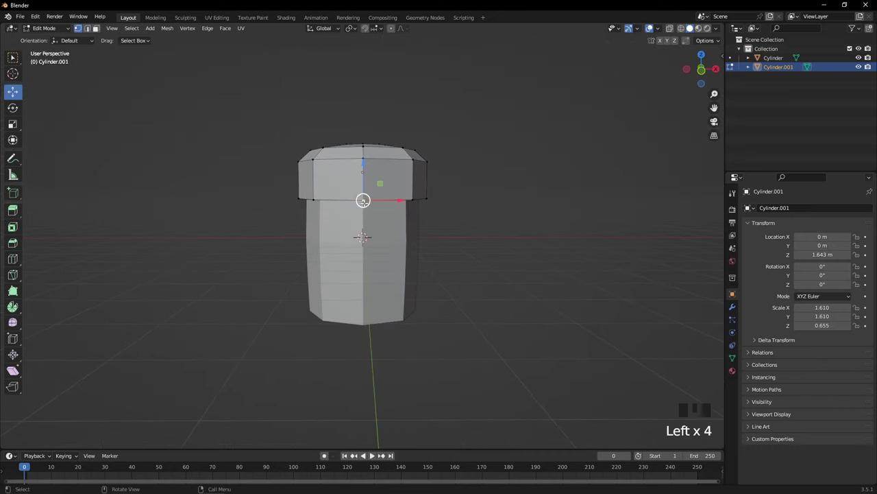
middle_drag(464, 212, 377, 204)
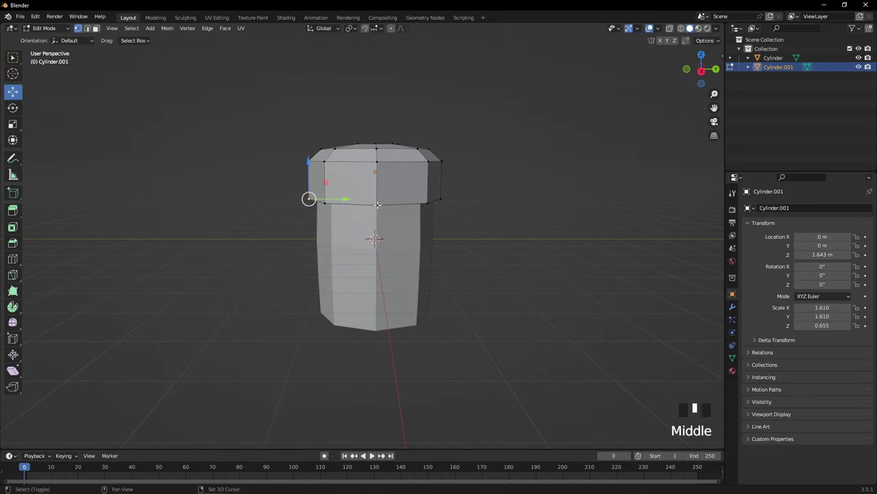
shift+click(377, 204)
middle_drag(494, 204, 371, 209)
shift+click(364, 214)
middle_drag(482, 211, 370, 204)
key(ctrl+z)
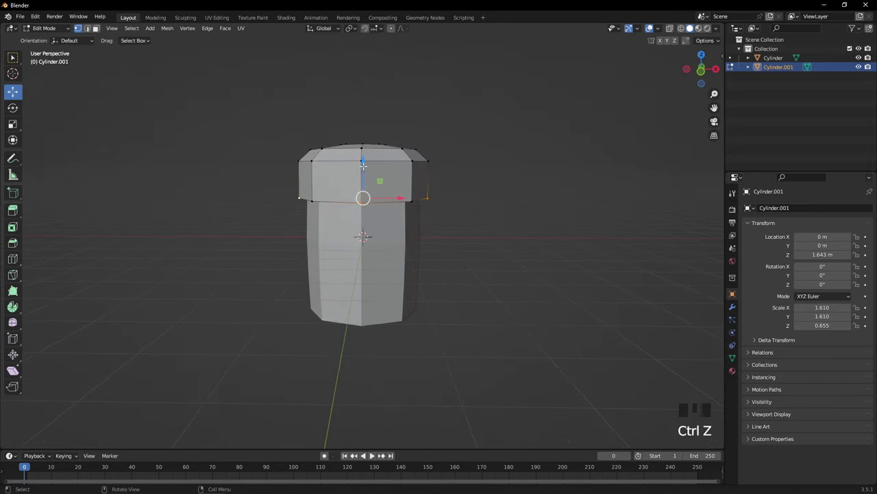
drag(363, 165, 373, 179)
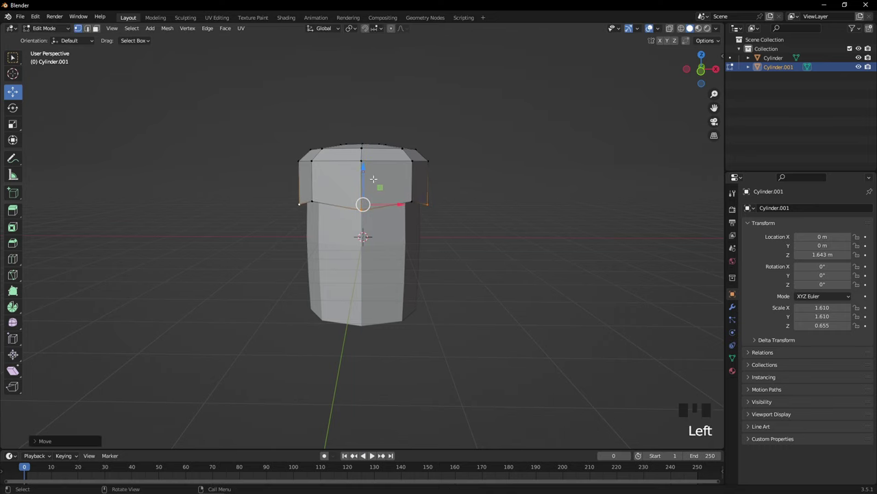
click(448, 238)
key(Tab)
middle_drag(448, 238, 450, 238)
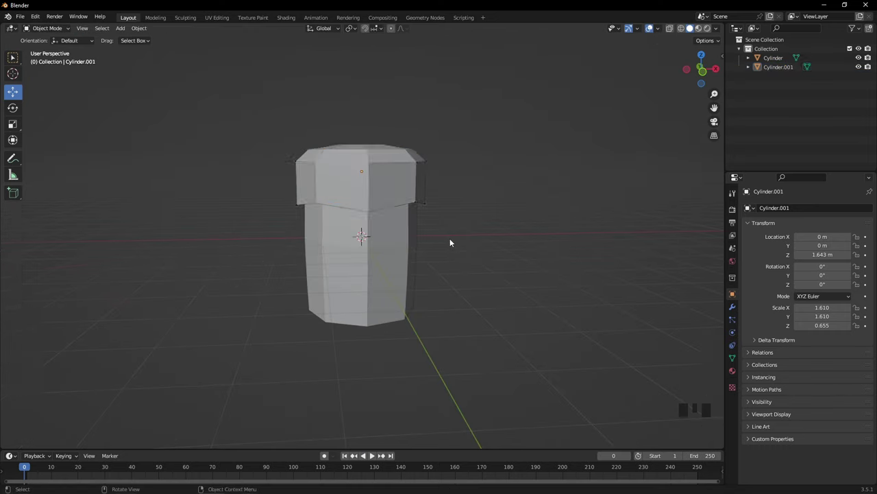
- Add one centred loop cut around the cap's side faces and scale it slightly outward
key(Tab)
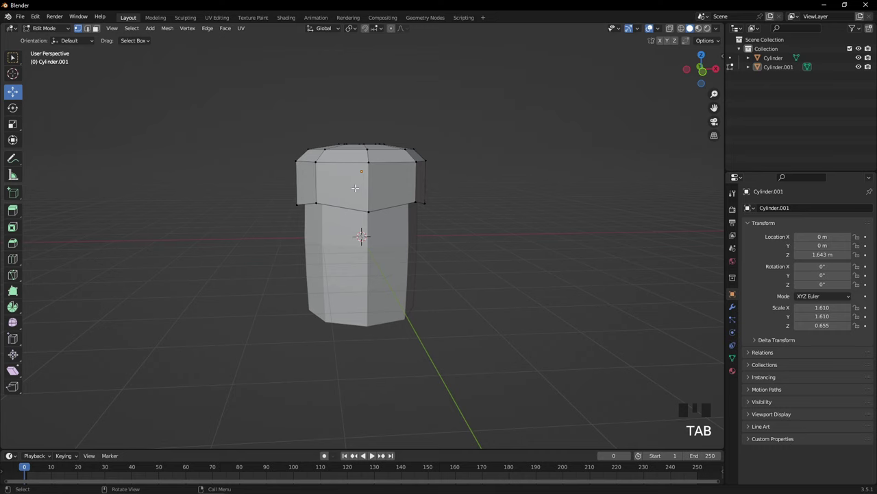
key(ctrl+r)
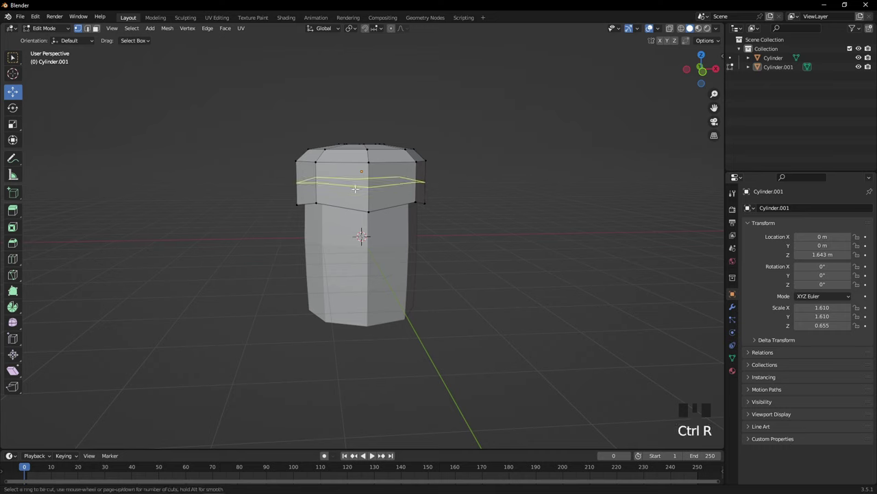
click(355, 188)
right_click(460, 177)
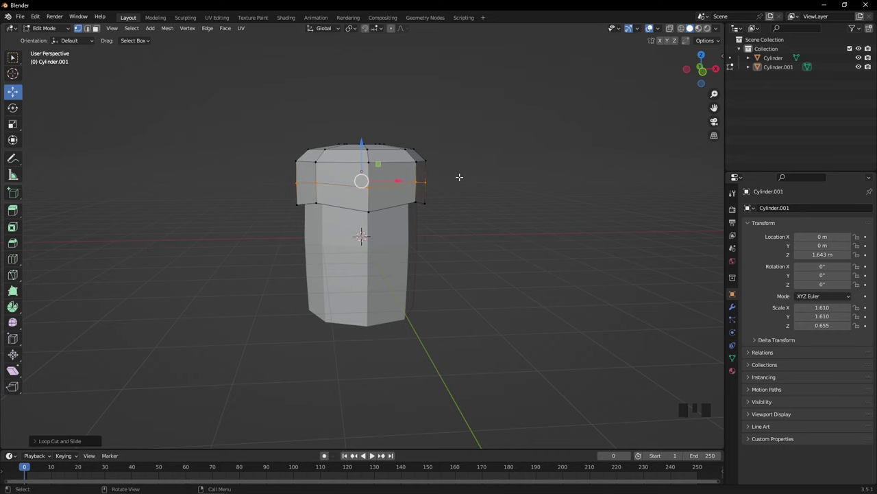
key(s)
click(461, 178)
click(450, 190)
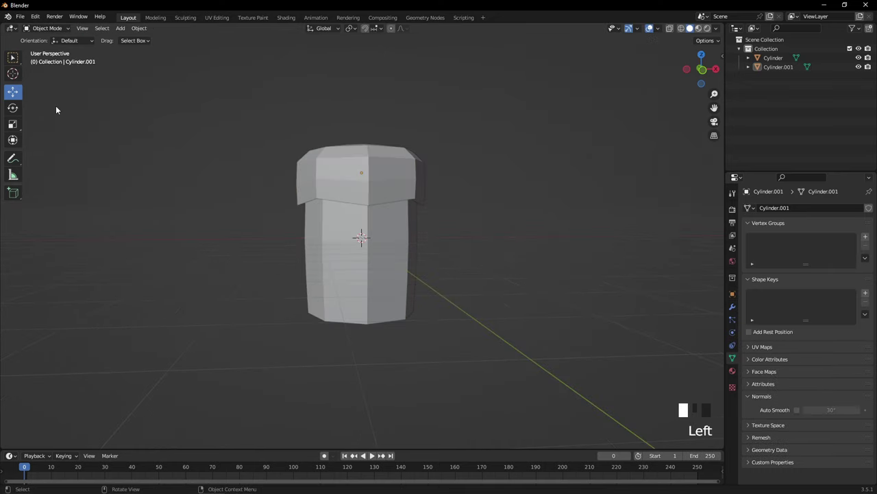
- Export the pillar and cap as an FBX file named Terrain.fbx
click(20, 16)
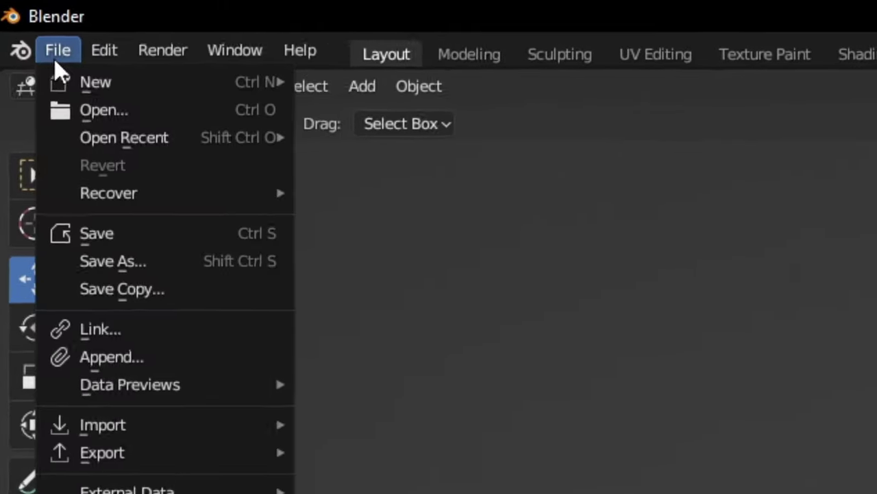
mouse_move(137, 318)
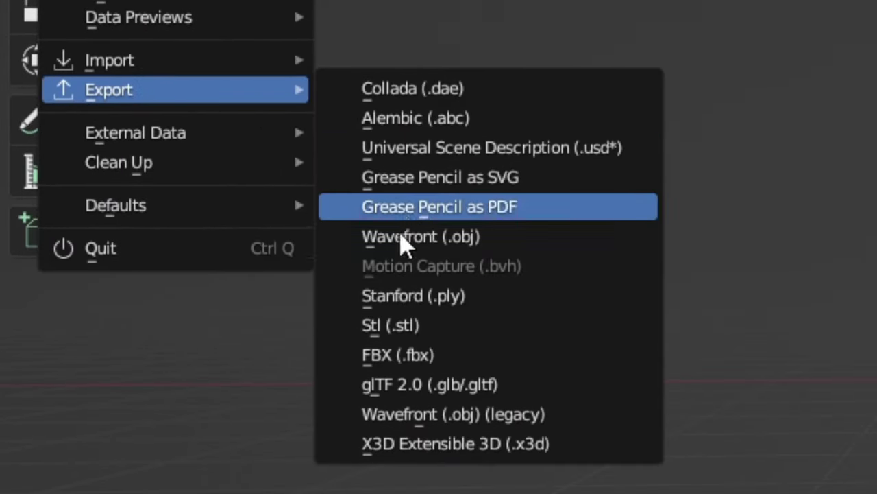
click(455, 362)
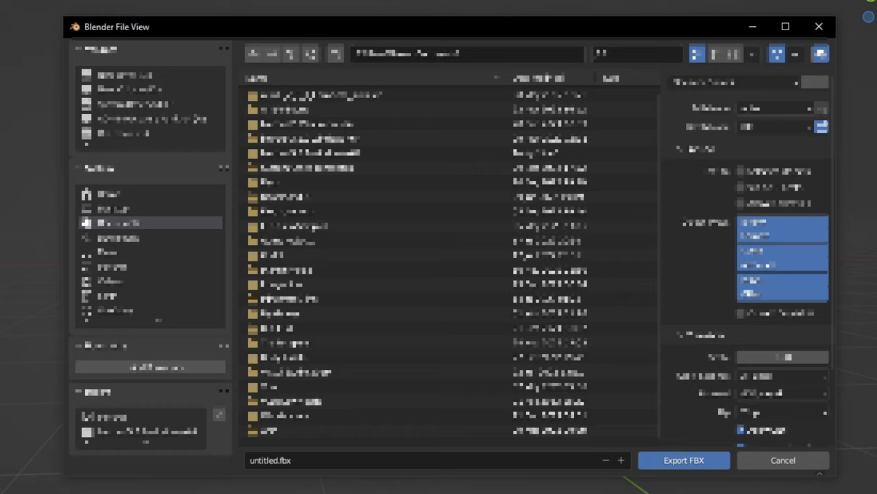
click(150, 266)
click(262, 464)
double_click(261, 460)
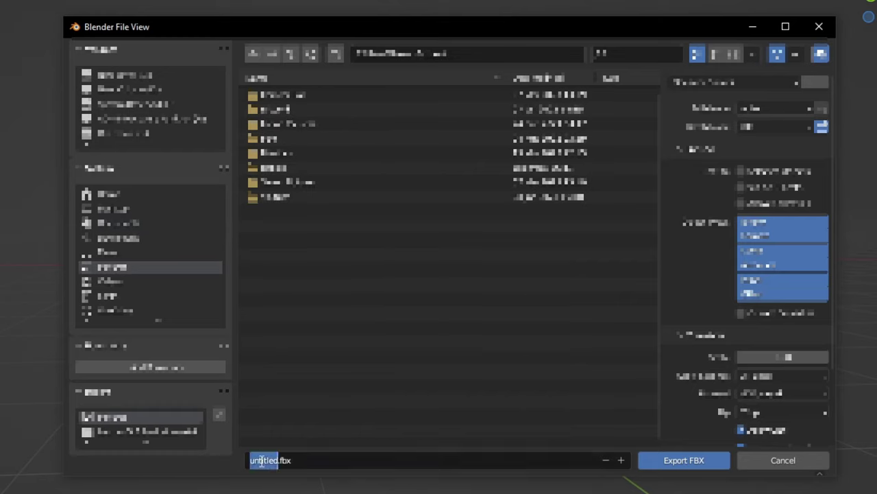
text(tTerrain)
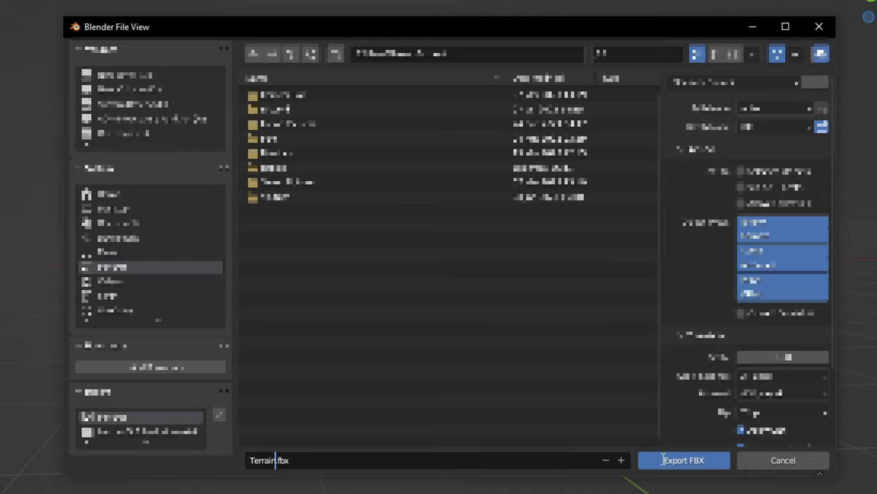
click(663, 460)
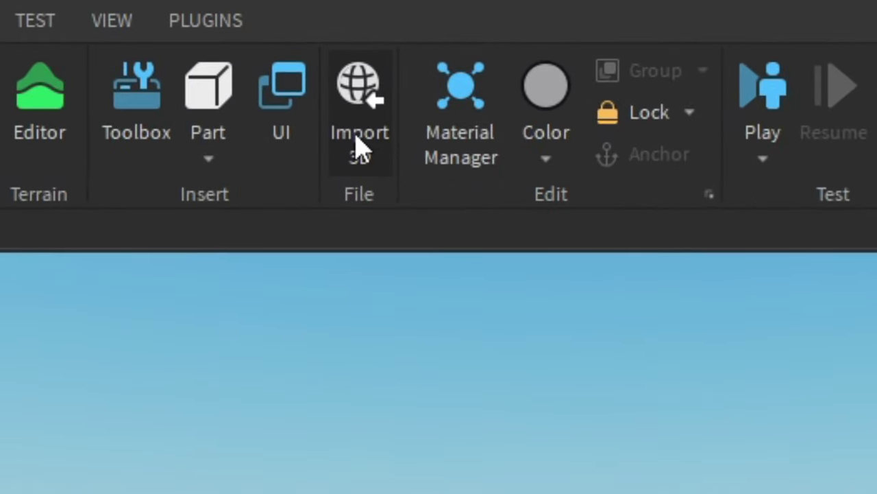
- Switch to Roblox Studio and import Terrain.fbx into the workspace as a model
click(356, 136)
double_click(393, 203)
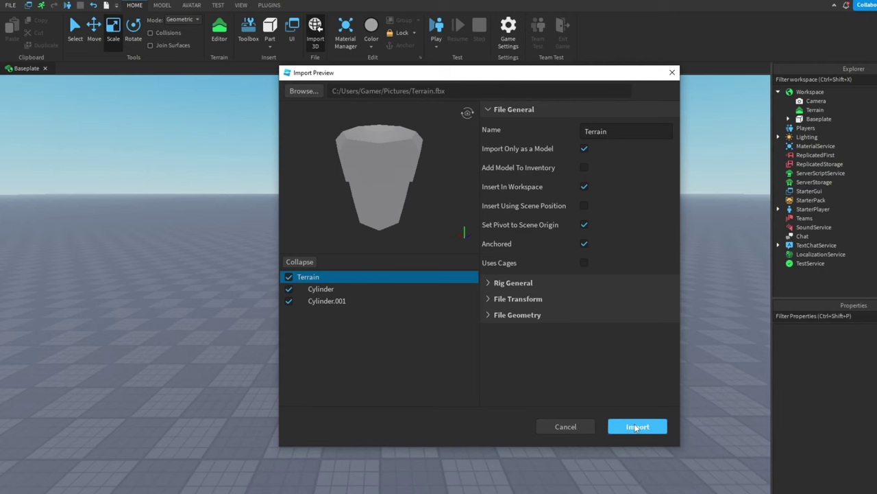
click(635, 424)
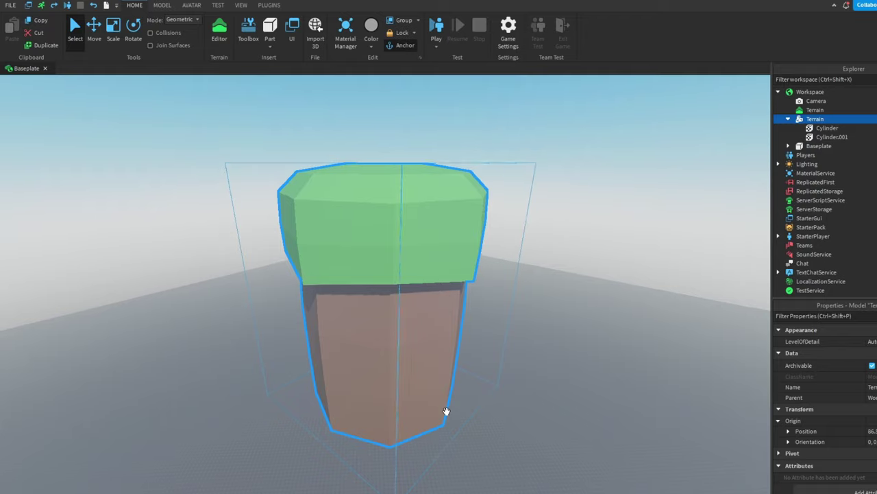
right_drag(497, 414, 499, 413)
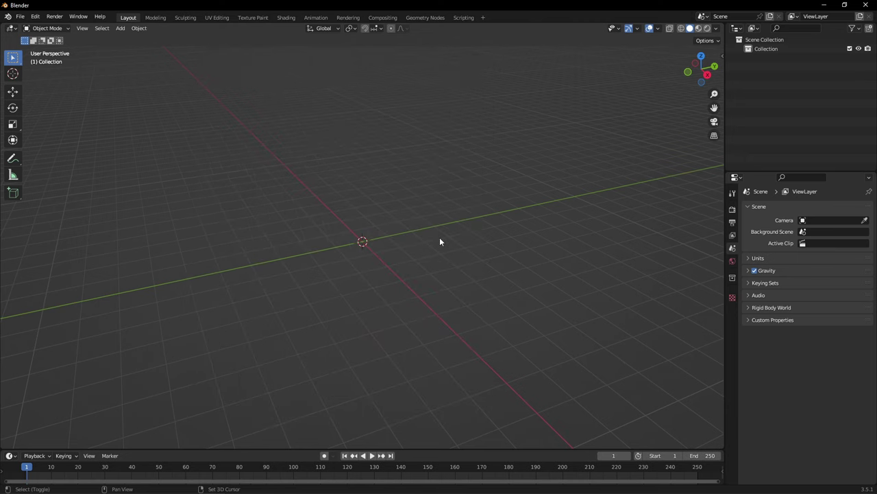
- Switch to Blender and add a cylinder with 8 vertices at the origin of the empty scene
key(shift+a)
mouse_move(415, 174)
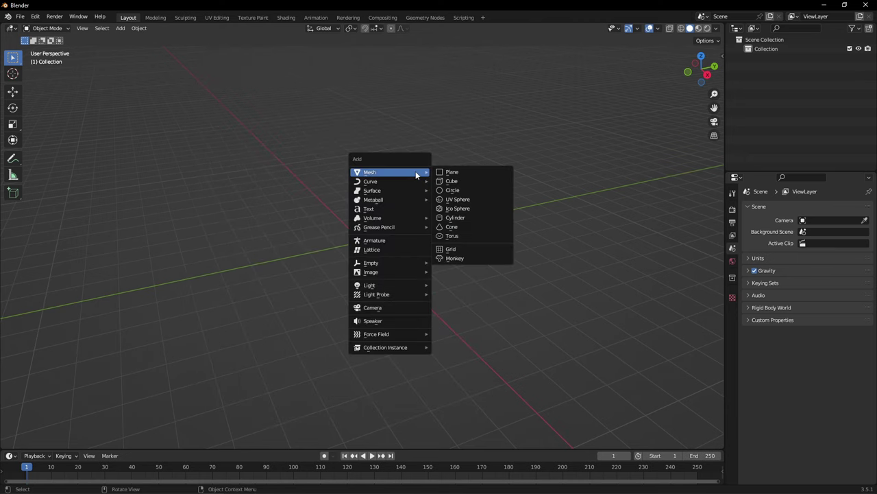
click(458, 217)
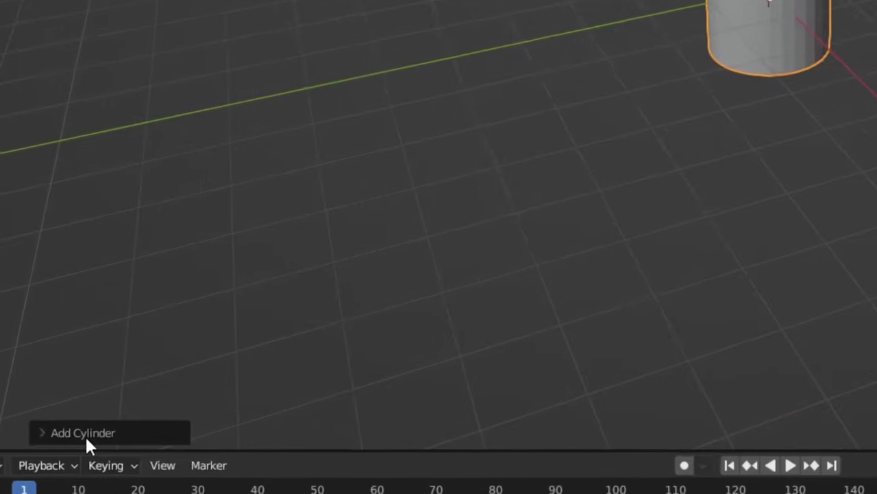
click(57, 440)
click(332, 82)
text(8)
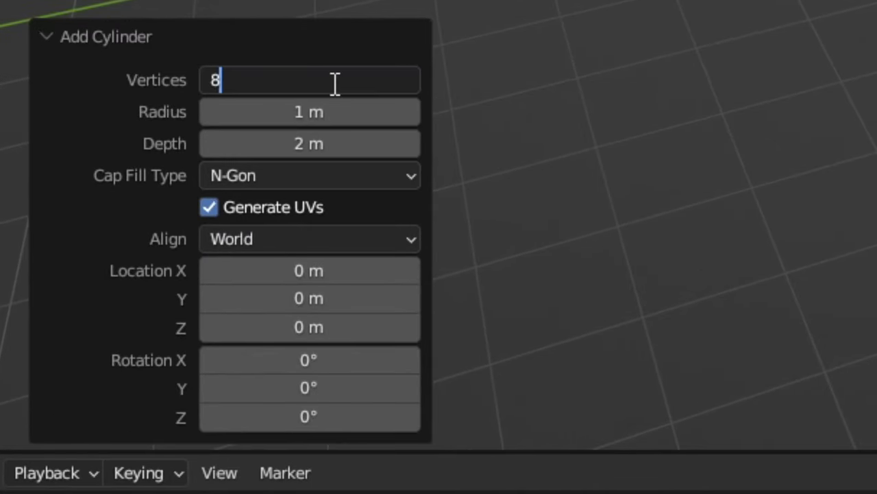
key(Return)
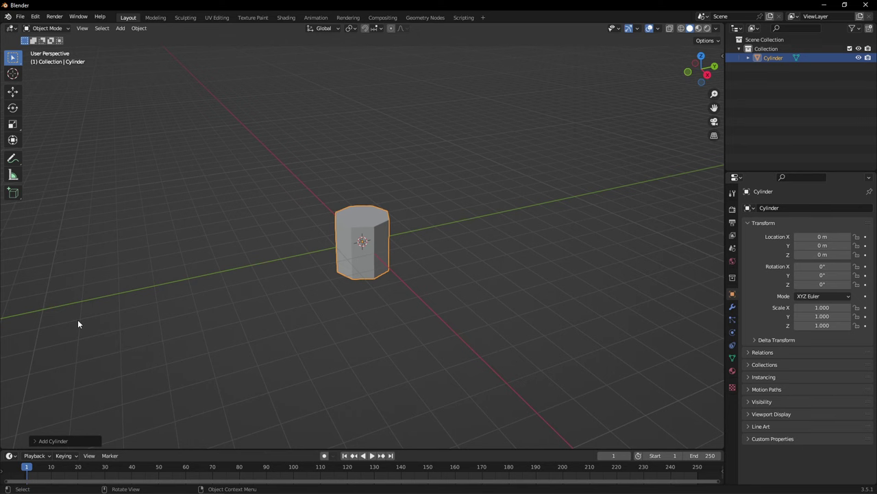
- In front view, scale the cylinder uniformly to about 0.616 and stretch its Z scale to about 3.568
key(KP_1)
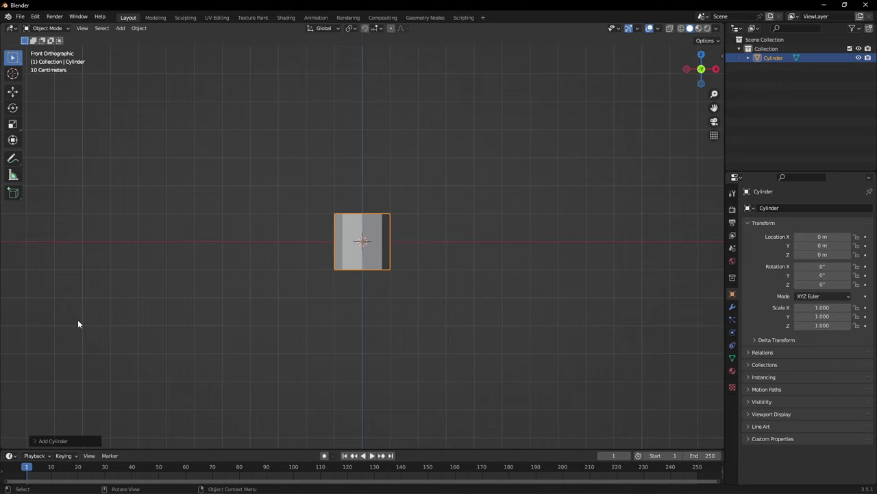
key(s)
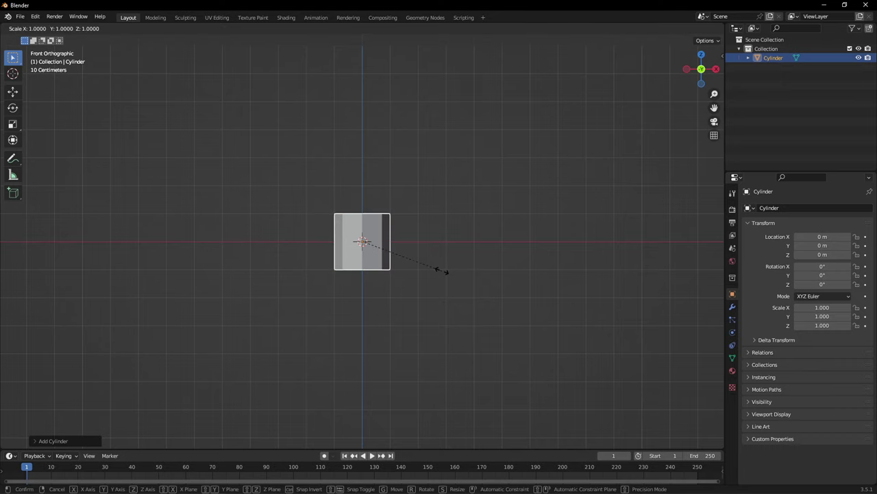
click(407, 270)
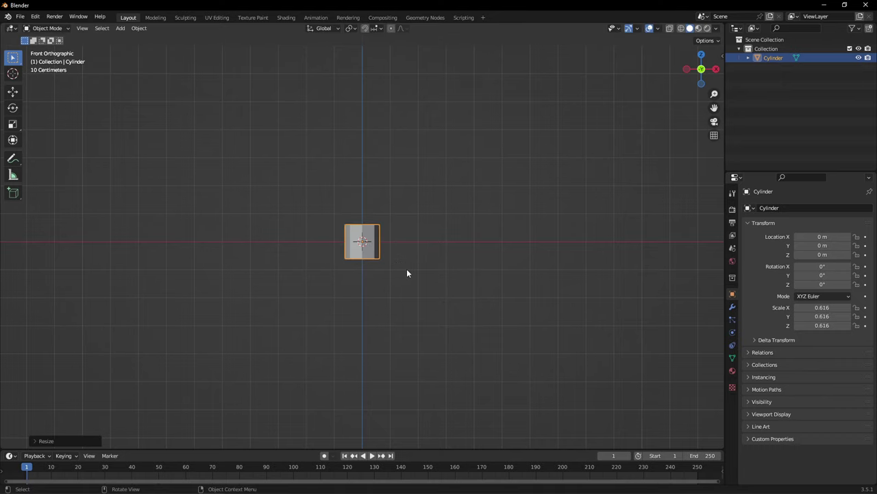
key(s)
key(z)
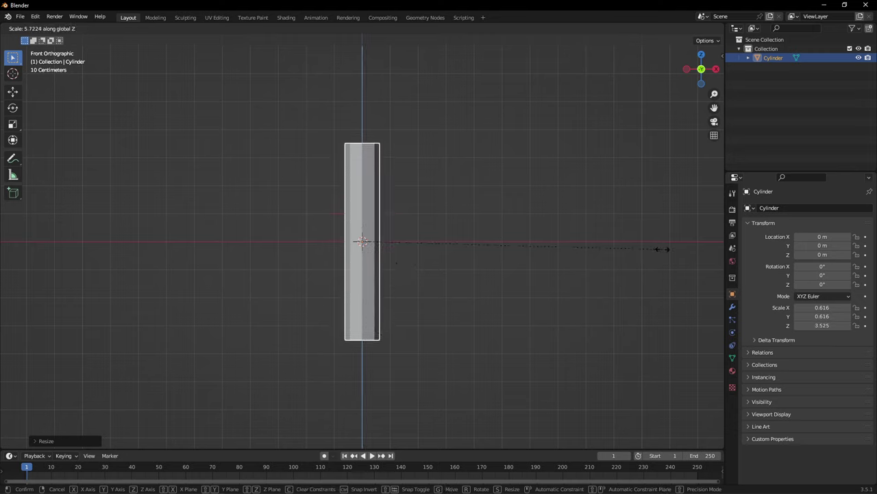
click(621, 248)
- Add three evenly spaced horizontal loop cuts along the tall cylinder in Edit Mode
key(Tab)
key(ctrl)
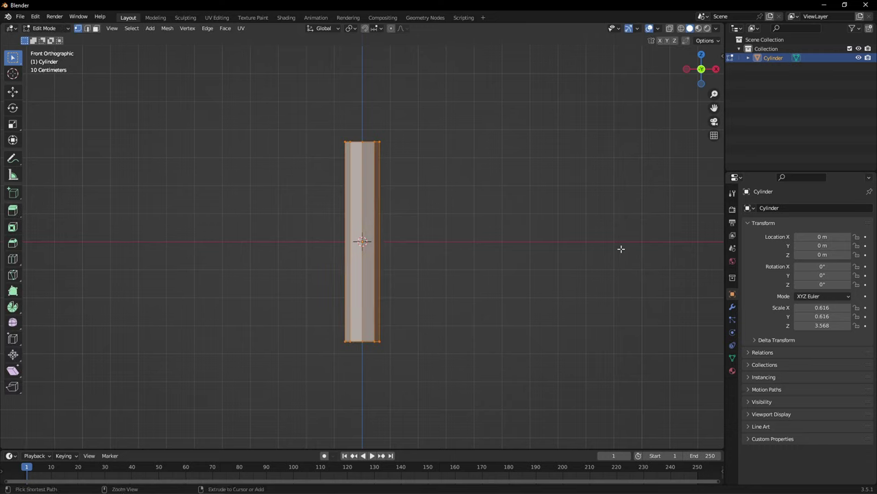
key(ctrl+r)
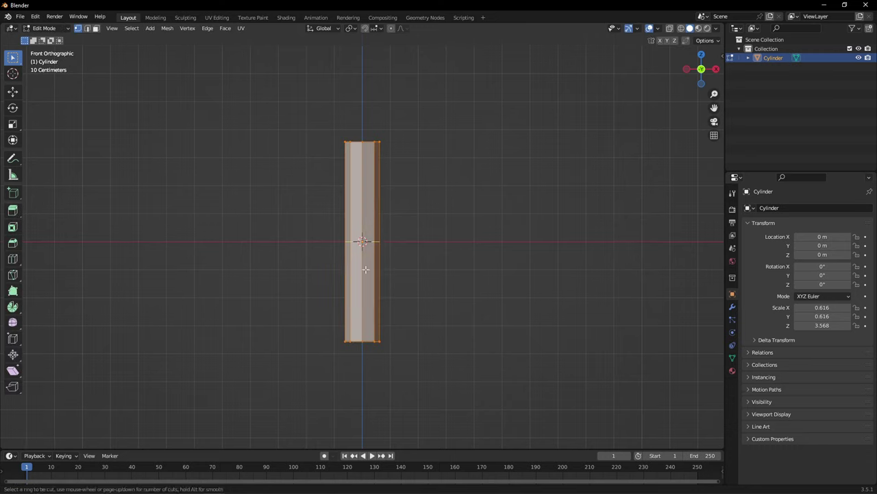
scroll(365, 270, up, 2)
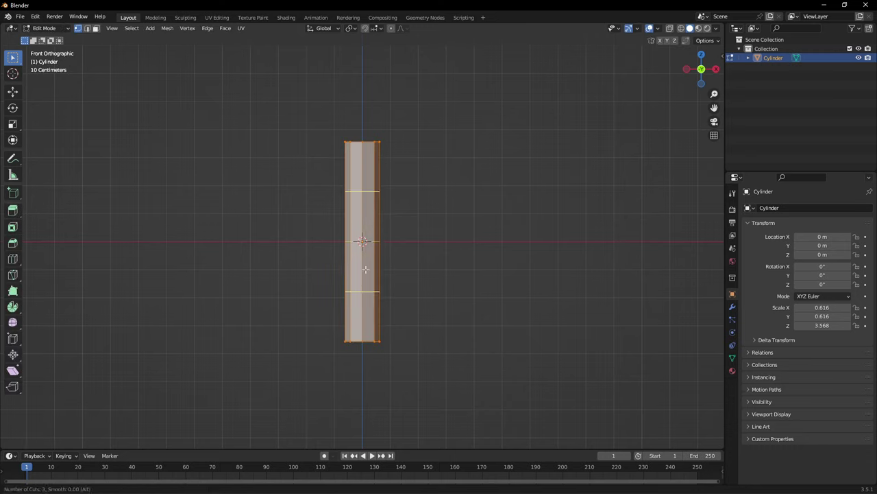
click(365, 270)
right_click(427, 267)
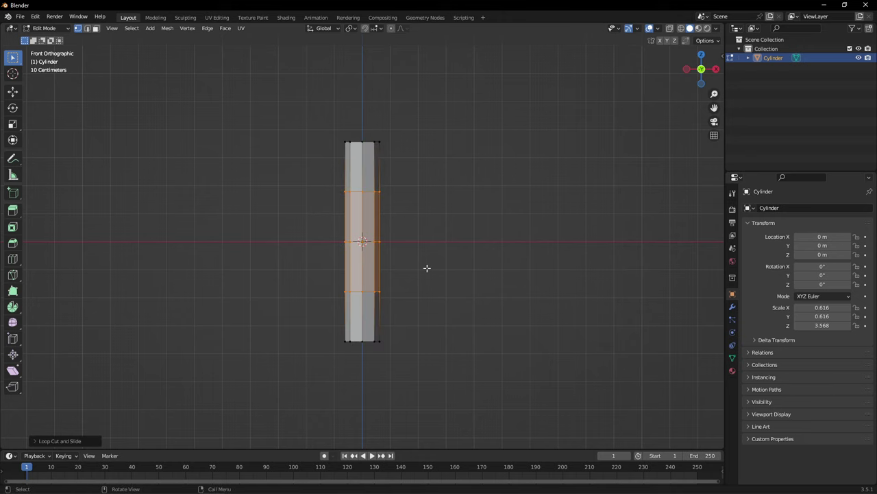
- Scale the three middle edge loops of the cylinder uniformly to about 0.92
key(s)
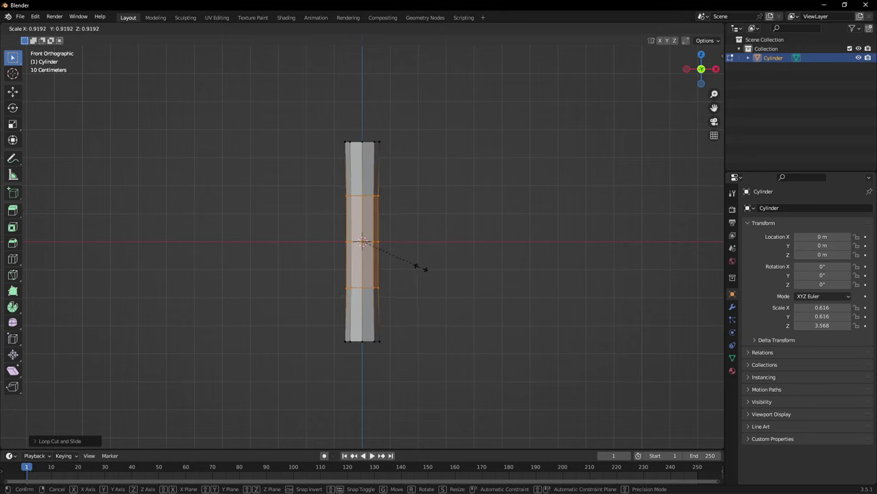
click(420, 268)
click(420, 268)
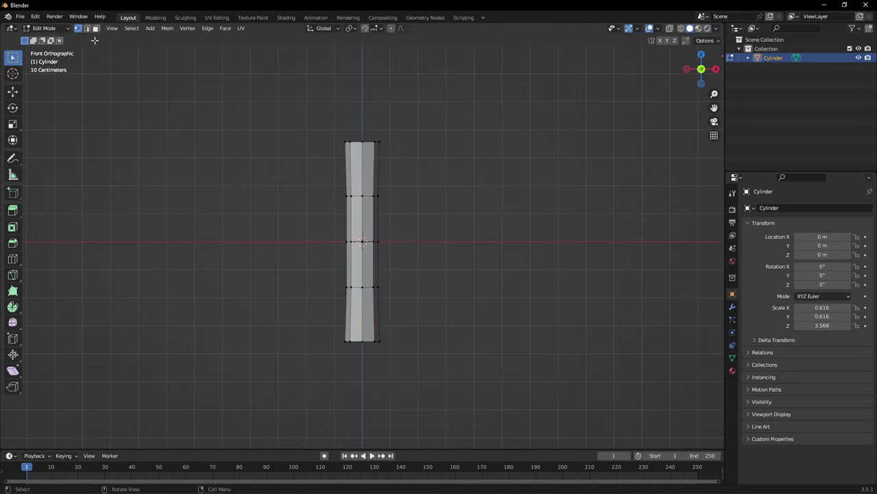
- Shrink the cylinder's top edge ring to a narrow tip and scale in the loops below it to taper the trunk's upper part
click(88, 29)
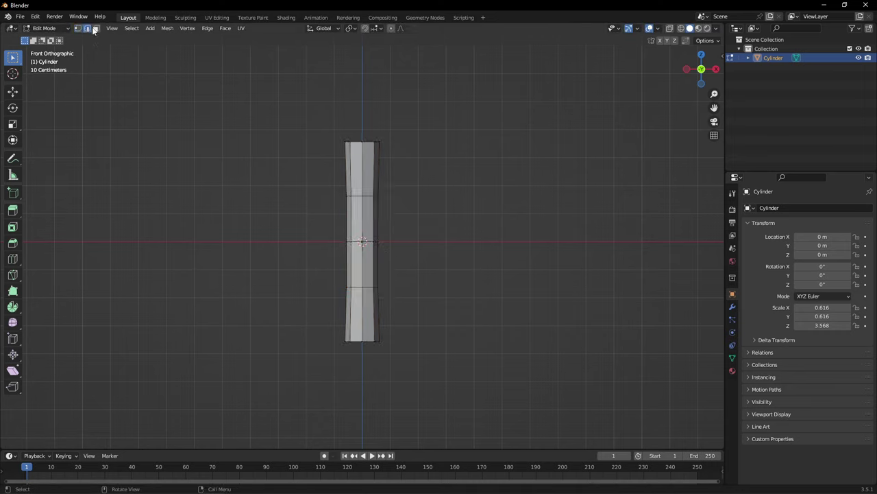
alt+click(367, 141)
key(s)
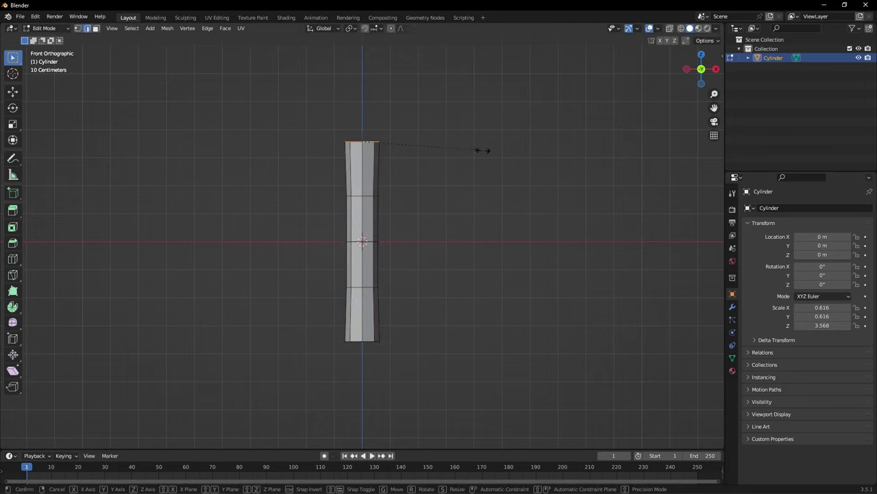
click(403, 135)
click(431, 190)
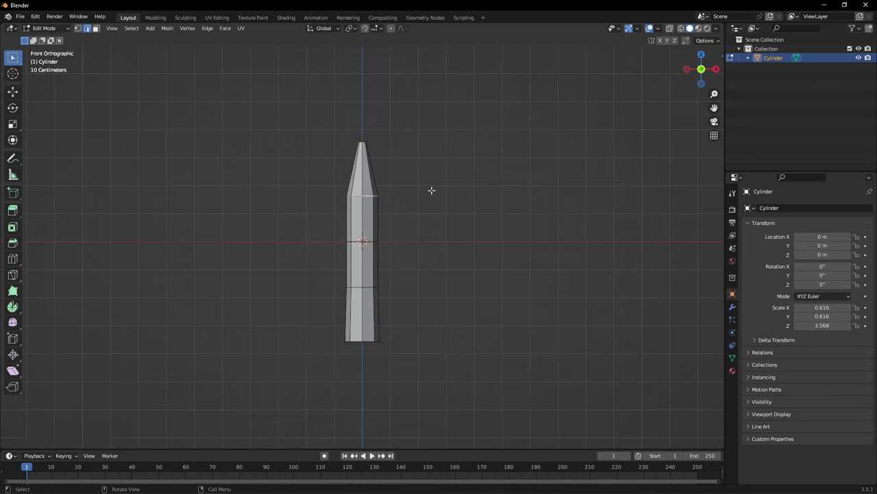
key(s)
click(413, 238)
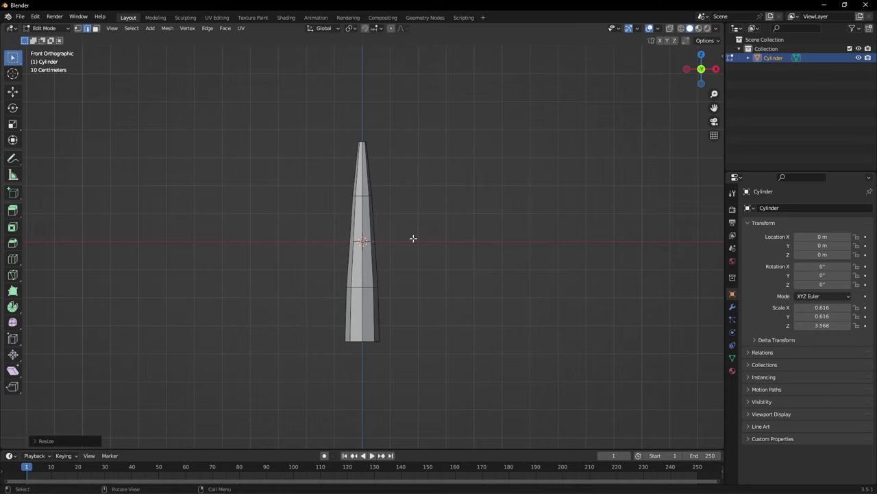
- Narrow the trunk's lowest loop to continue the taper and slightly widen the edge ring at the base
alt+click(363, 287)
key(s)
click(411, 288)
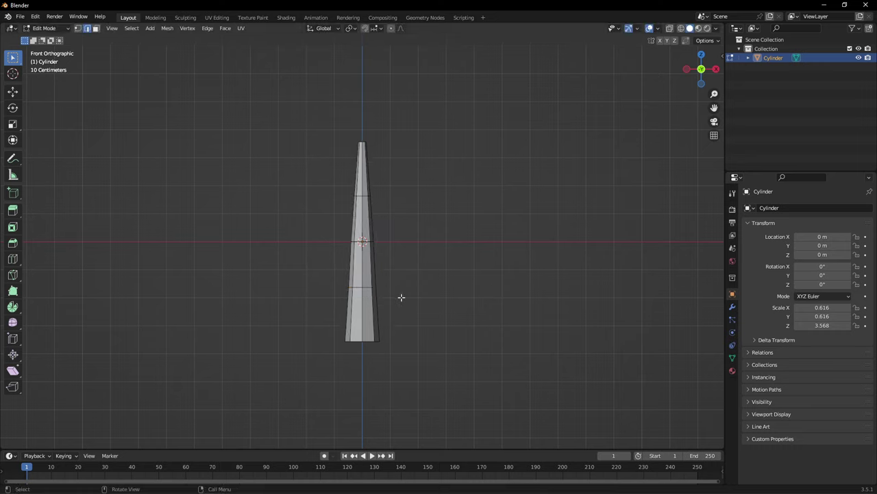
alt+click(365, 329)
alt+click(371, 341)
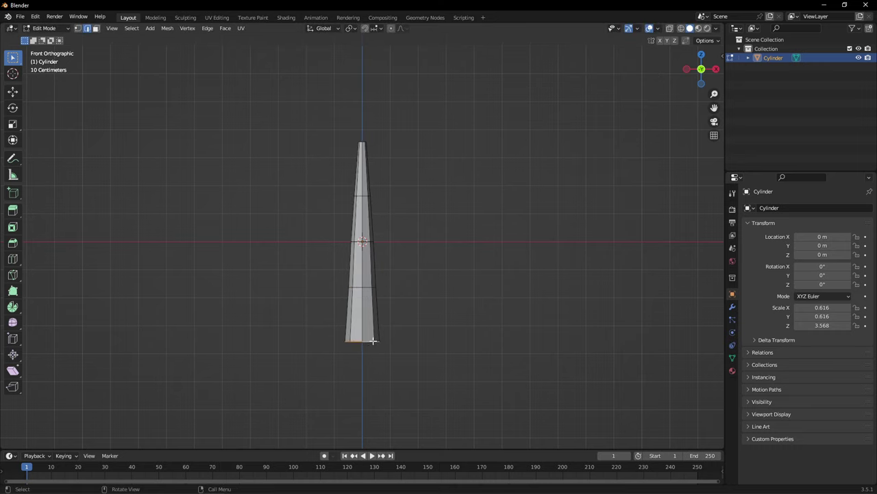
key(s)
click(434, 330)
click(434, 322)
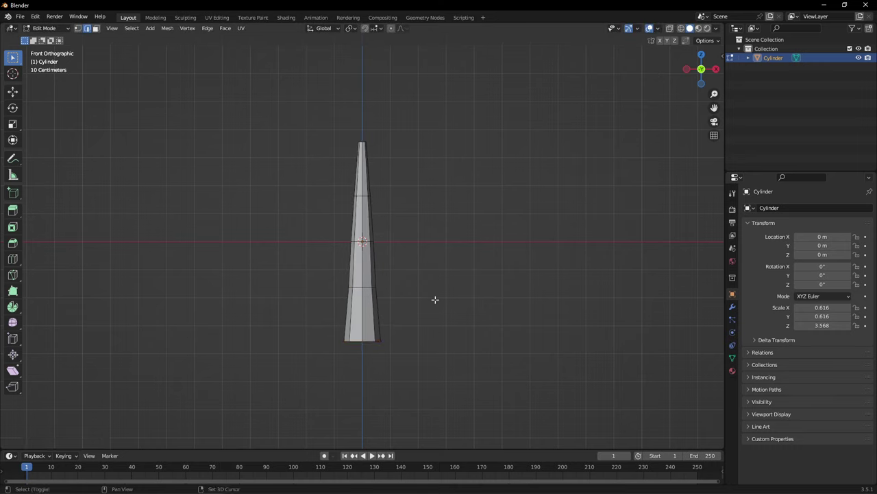
- Add an 8-vertex cone at the origin within the trunk mesh
key(shift+a)
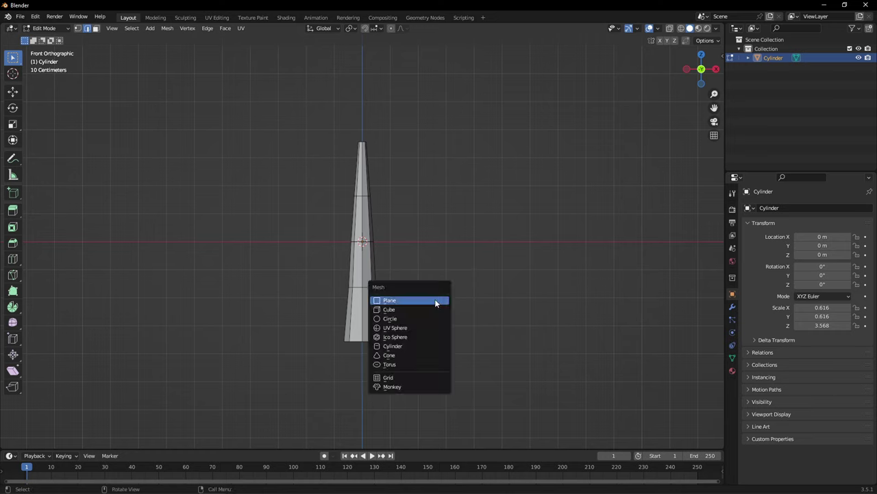
click(390, 355)
click(118, 321)
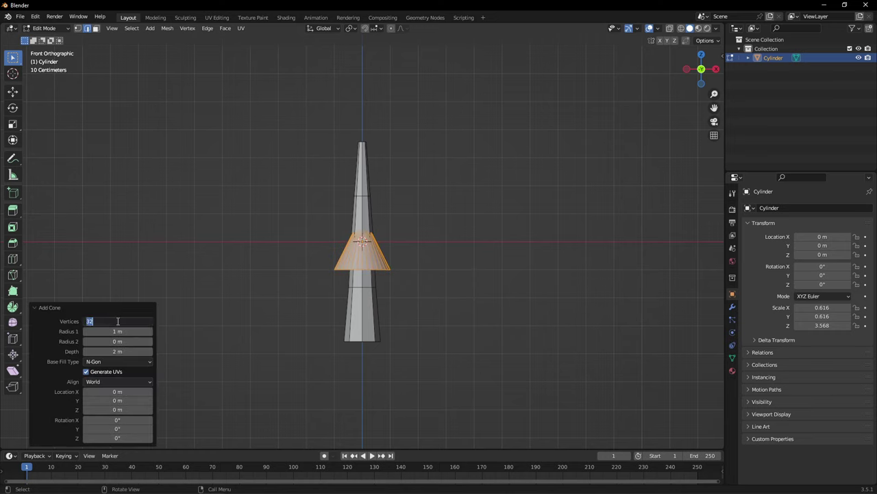
text(8)
key(Return)
click(50, 308)
- Enlarge the cone, lower it slightly along the trunk and flatten it along Z to form the lowest foliage tier
key(s)
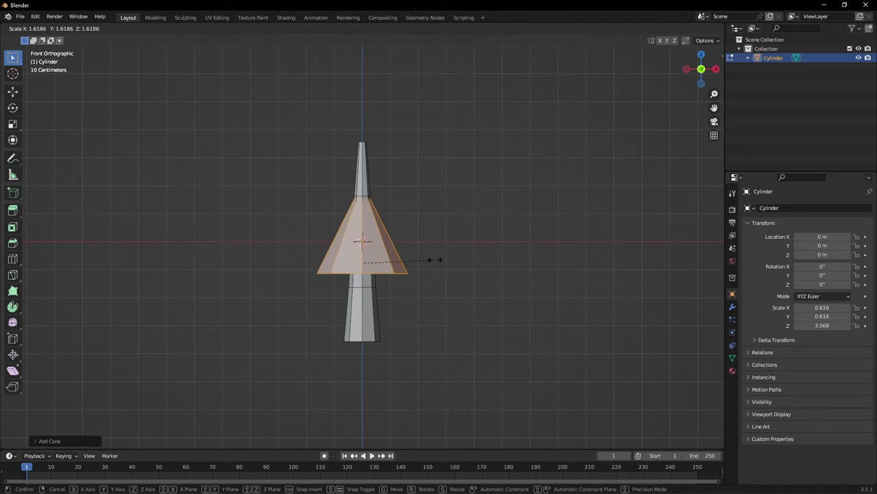
click(449, 261)
click(14, 93)
drag(363, 229, 363, 238)
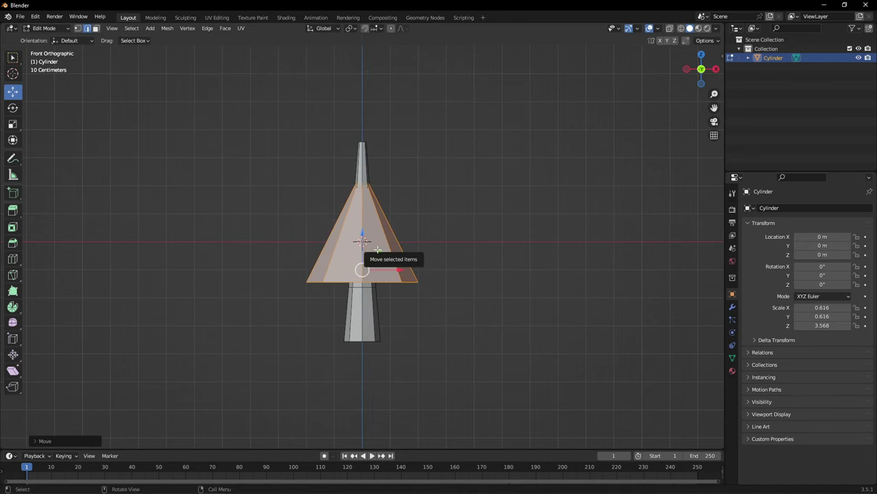
key(s)
key(z)
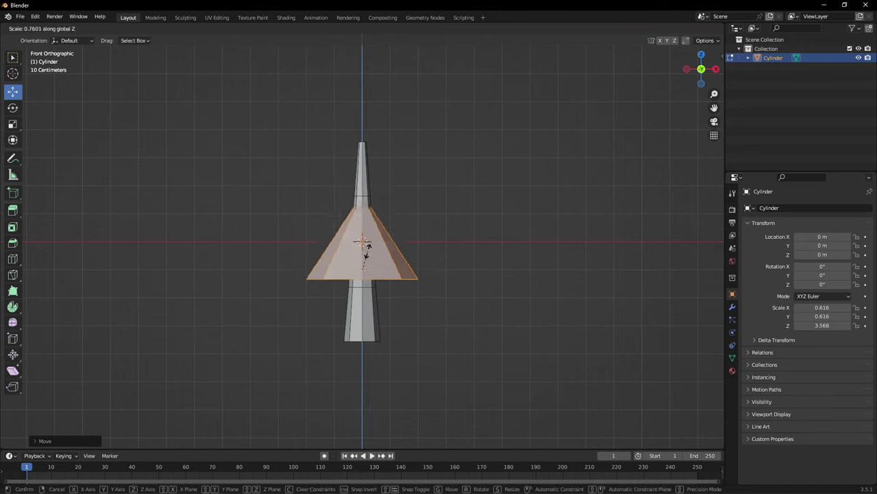
click(368, 250)
- Duplicate the cone straight up along Z and scale the copy down as the middle foliage tier
key(shift+d)
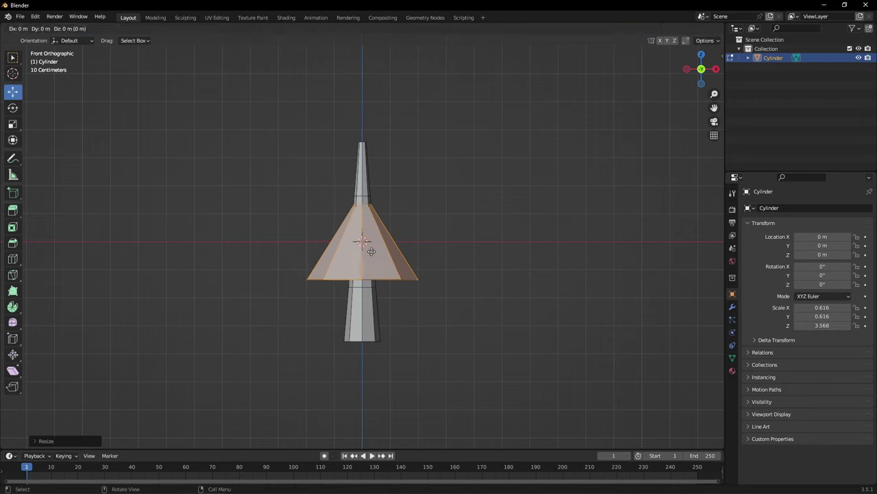
key(z)
click(364, 192)
key(s)
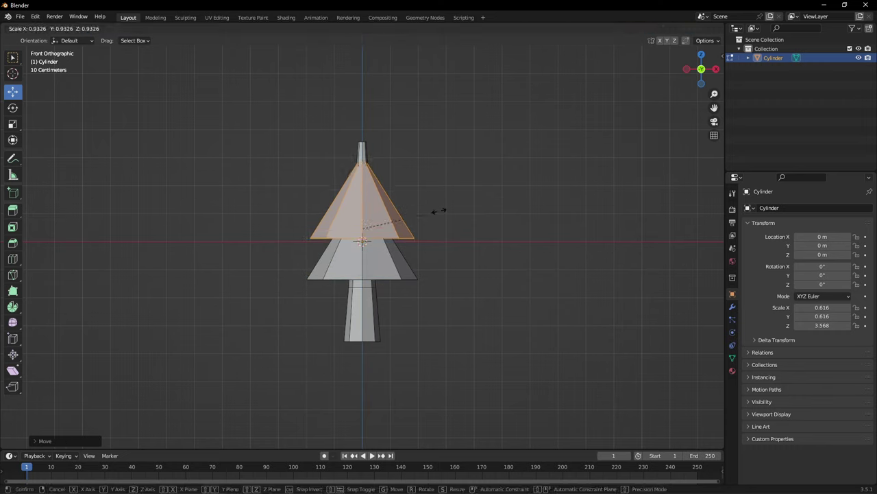
click(427, 210)
- Duplicate the middle cone upward as a smaller top tier and lower the trunk's tip beneath its apex
right_click(426, 210)
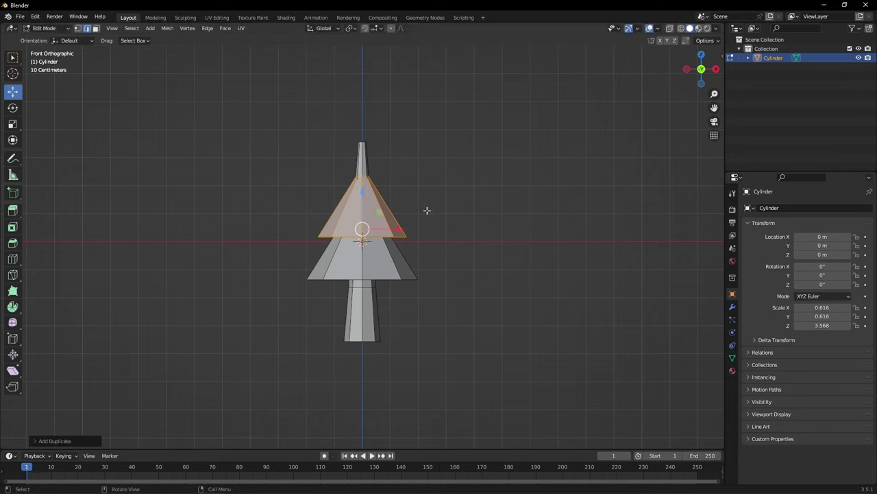
drag(363, 194, 363, 157)
key(s)
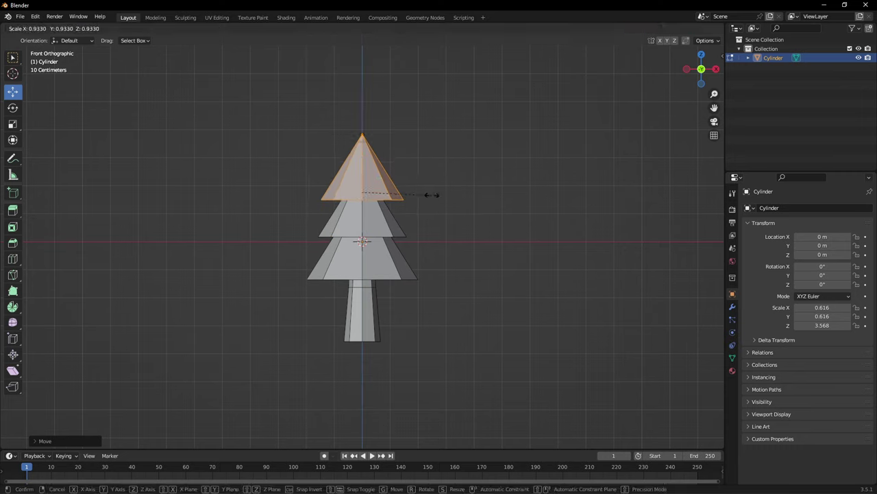
click(415, 195)
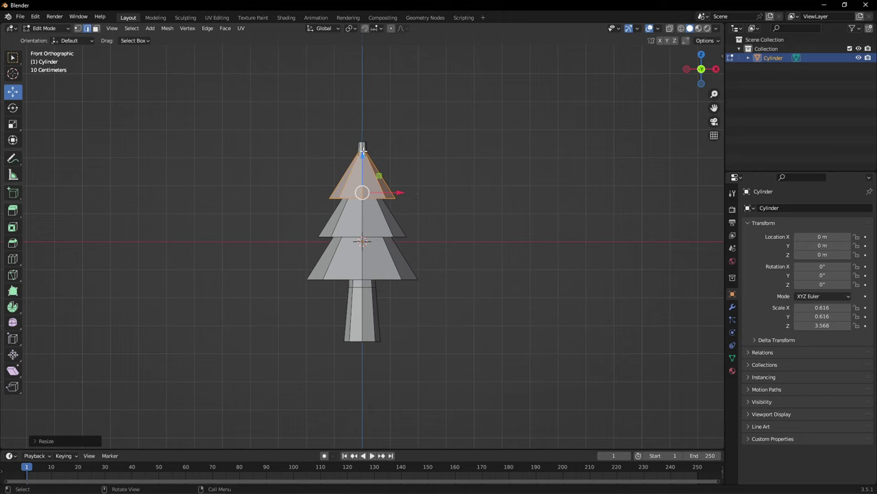
key(alt+a)
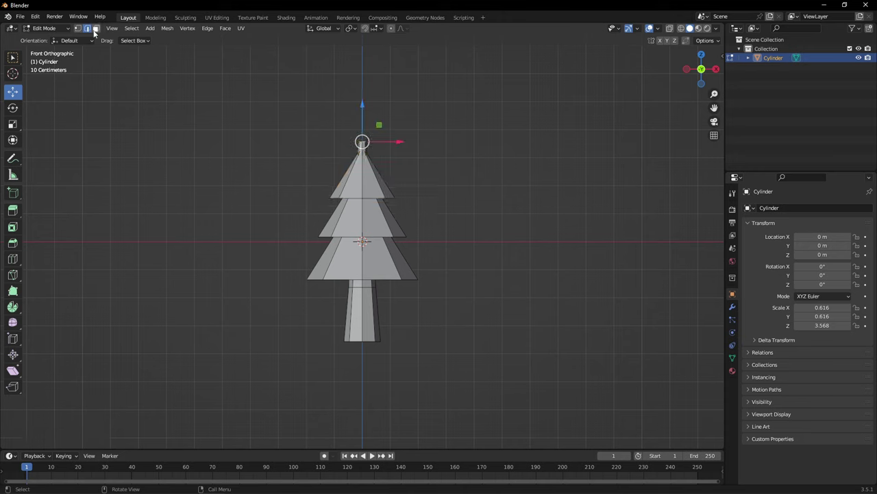
drag(365, 103, 377, 119)
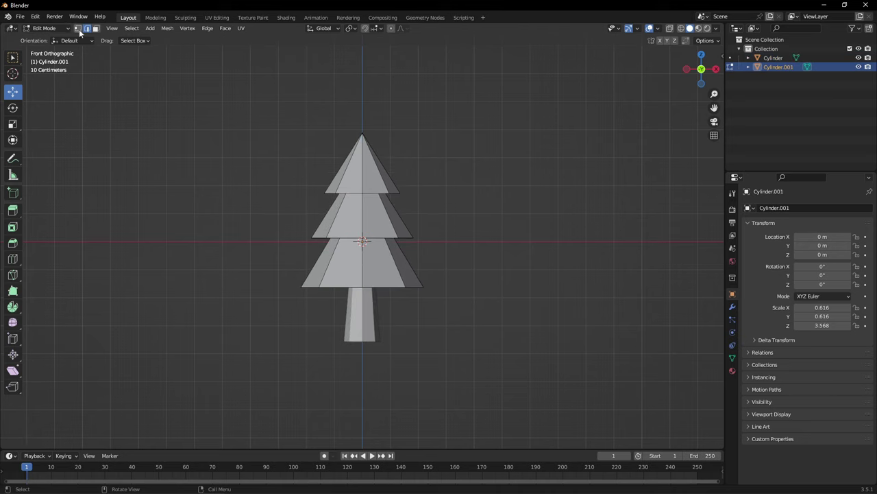
- Select every other rim vertex on all three foliage tiers, lower them slightly along Z and return to Object Mode
click(78, 29)
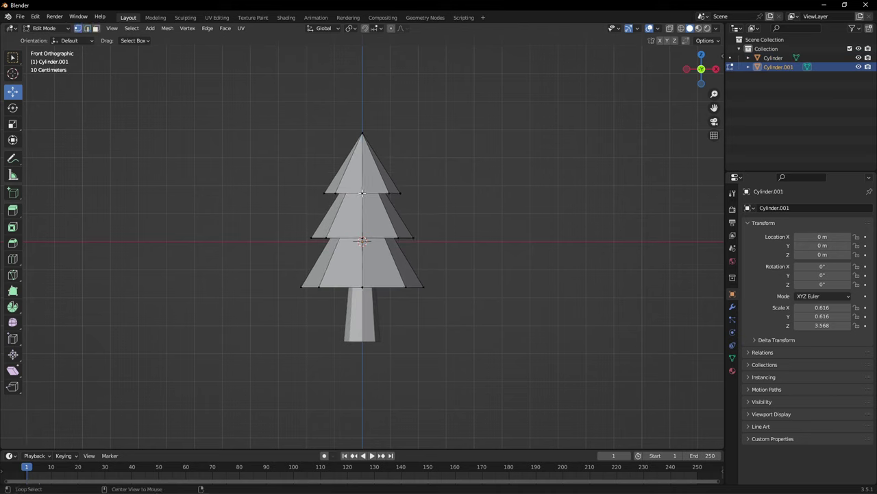
shift+click(362, 238)
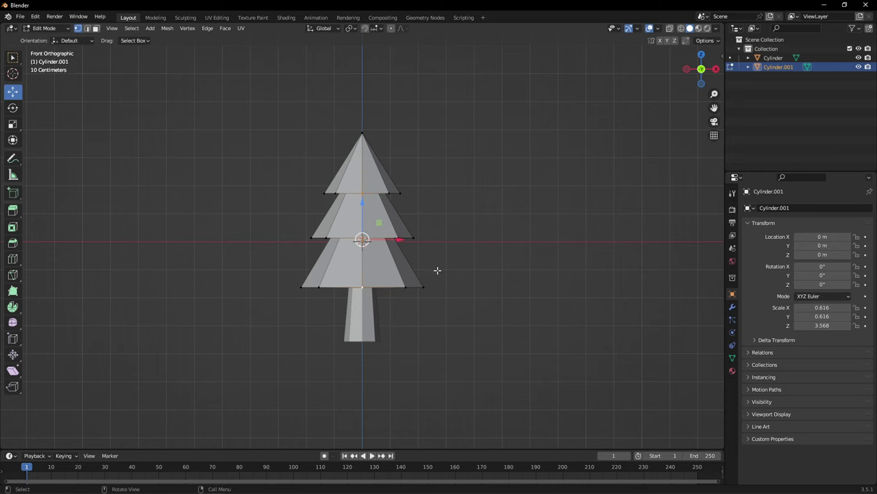
middle_drag(438, 270, 377, 203)
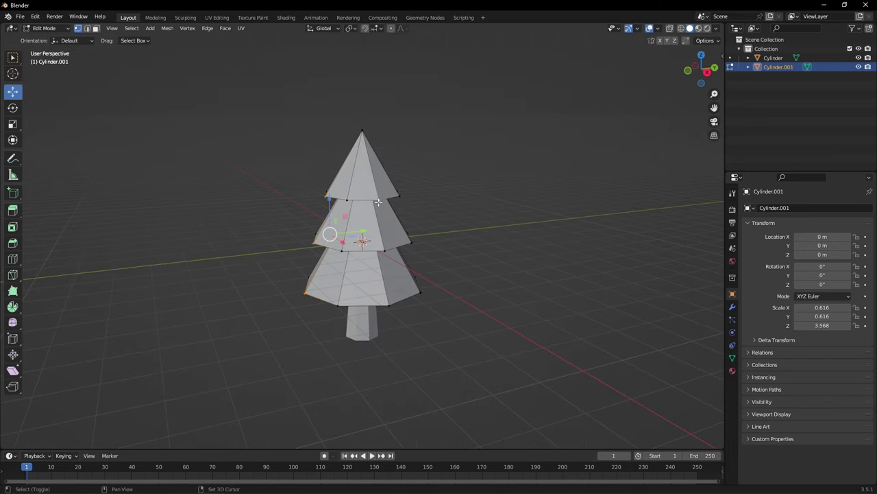
middle_drag(350, 248, 330, 265)
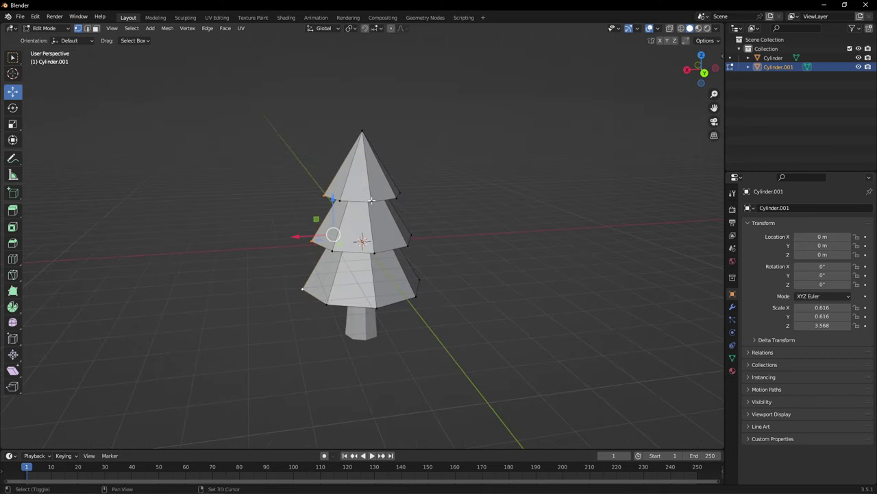
middle_drag(370, 199, 356, 217)
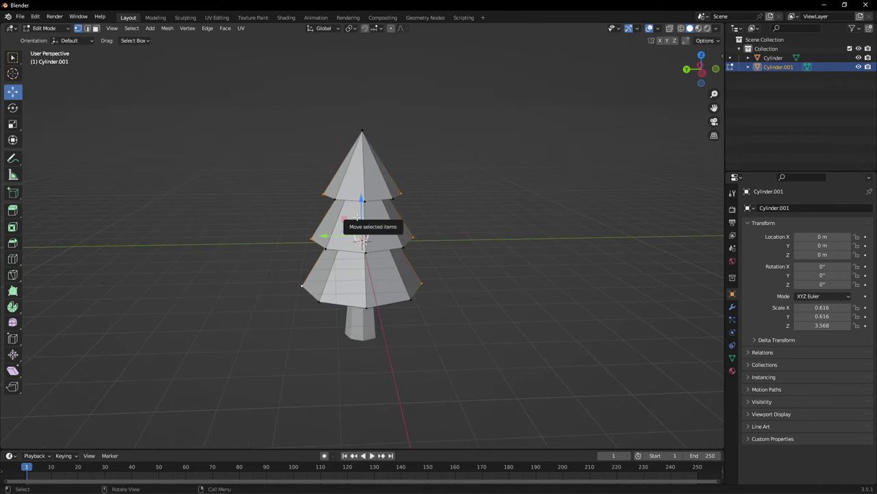
key(KP_1)
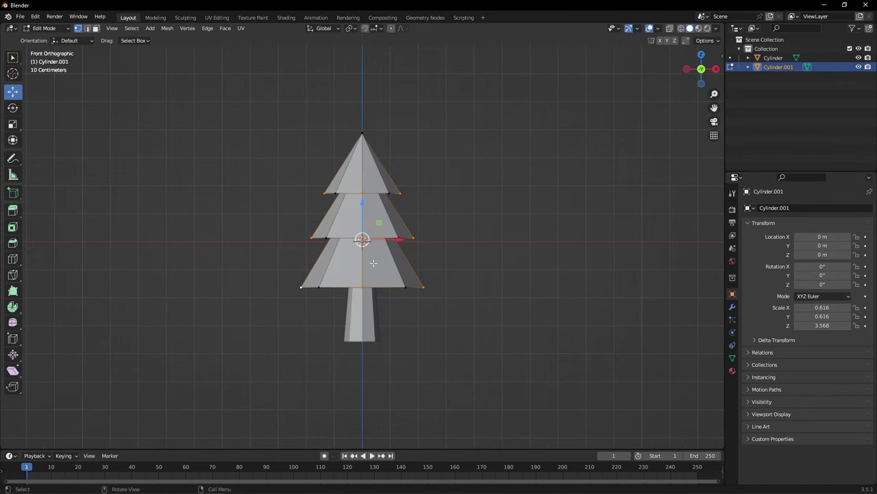
drag(361, 205, 362, 209)
drag(363, 210, 364, 210)
key(a)
key(Tab)
middle_drag(364, 210, 192, 193)
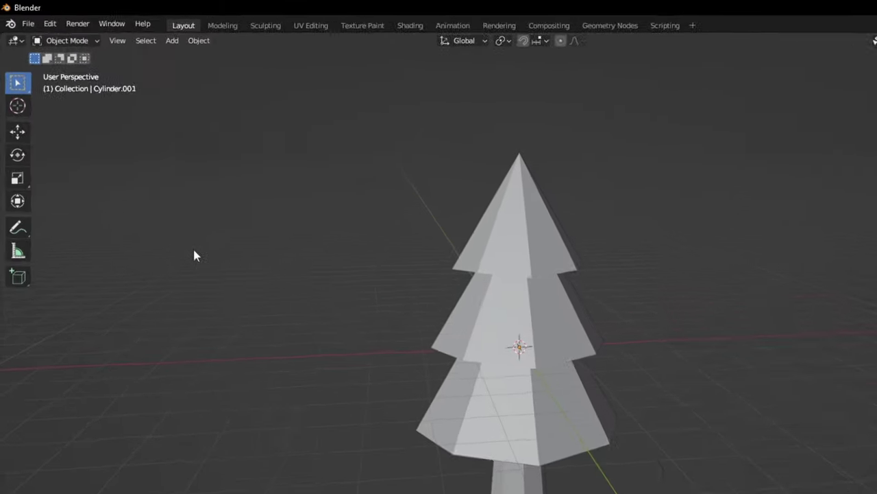
- Export the tree in FBX format as Tree.fbx
click(28, 23)
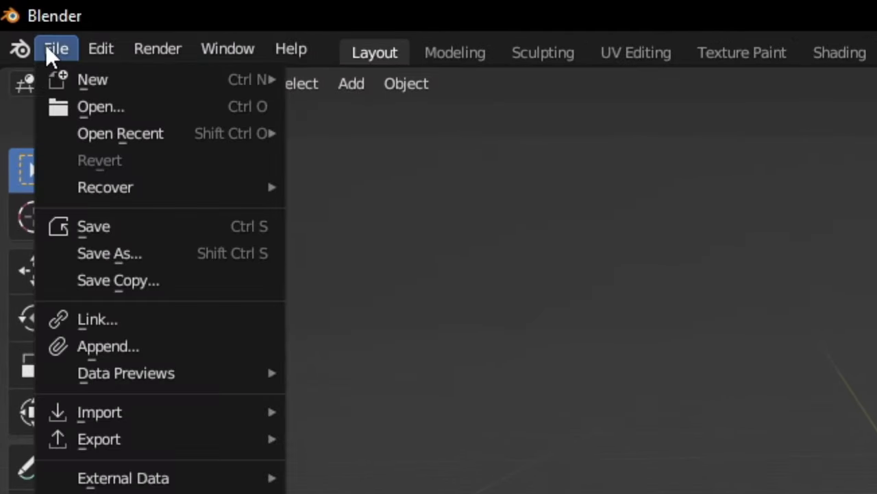
mouse_move(137, 260)
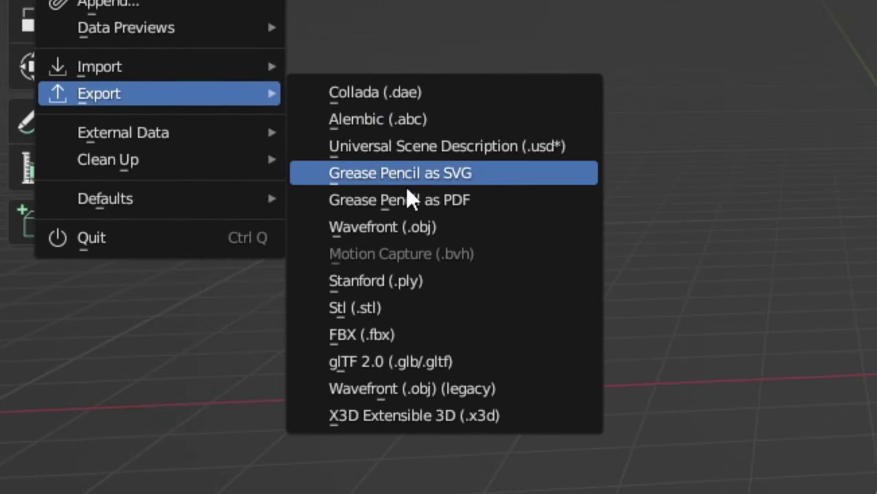
click(365, 339)
click(93, 265)
click(272, 460)
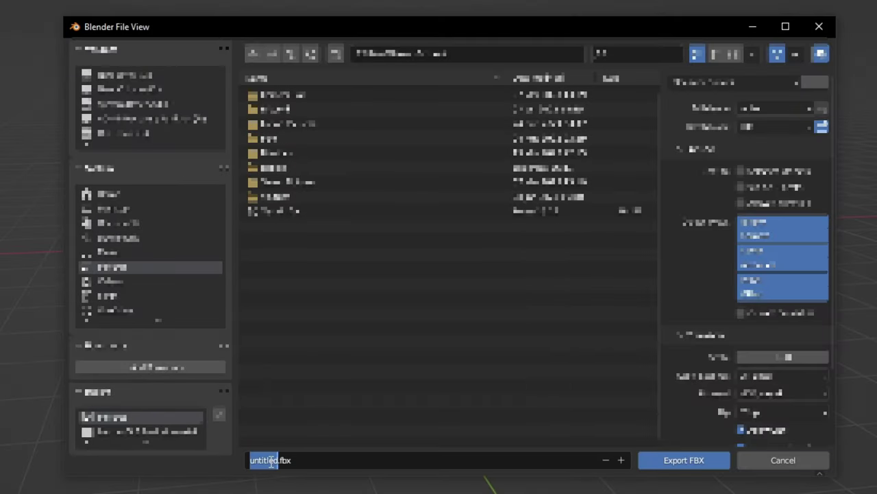
text(Tree)
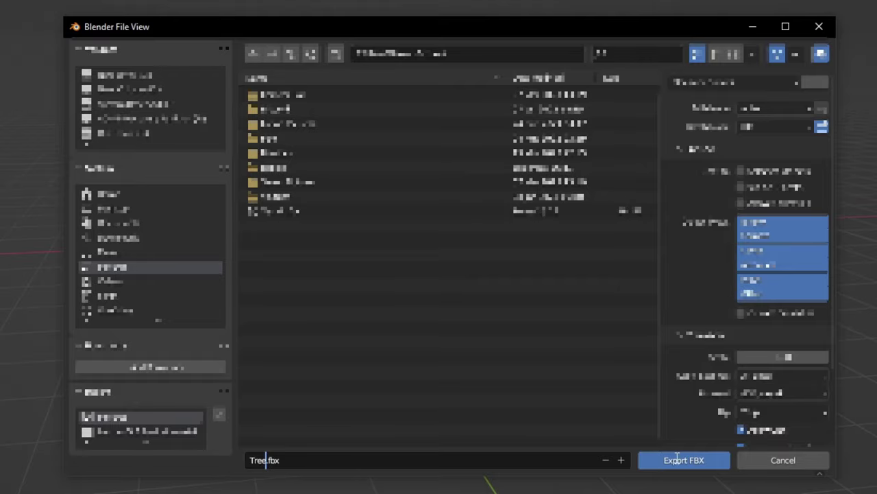
click(677, 459)
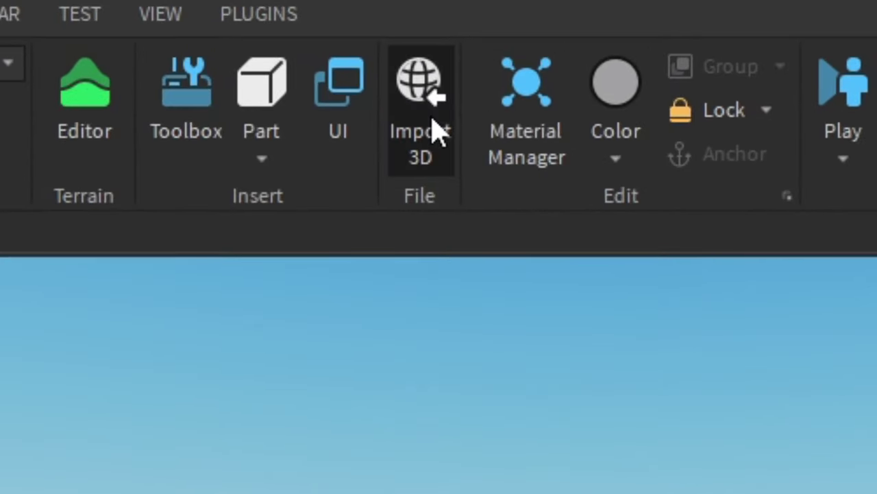
- Switch to Roblox Studio and import Tree.fbx into the workspace as an anchored model without adding it to the inventory
click(432, 118)
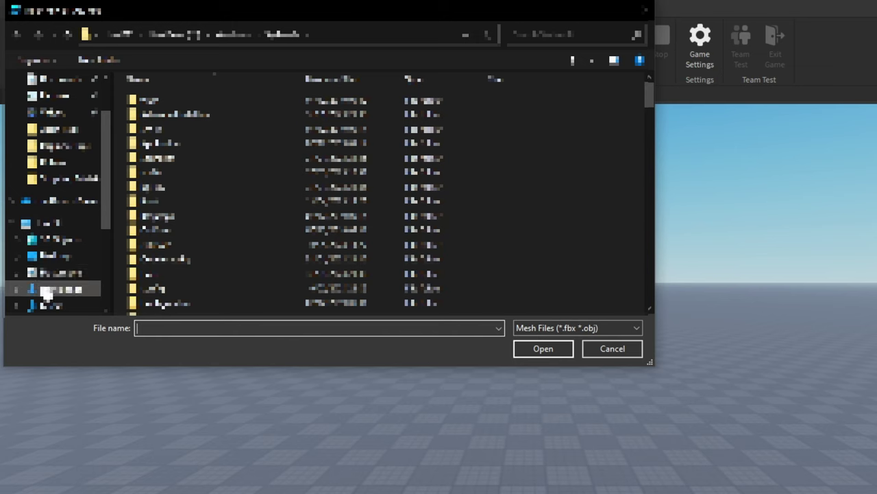
scroll(44, 293, down, 1)
click(55, 273)
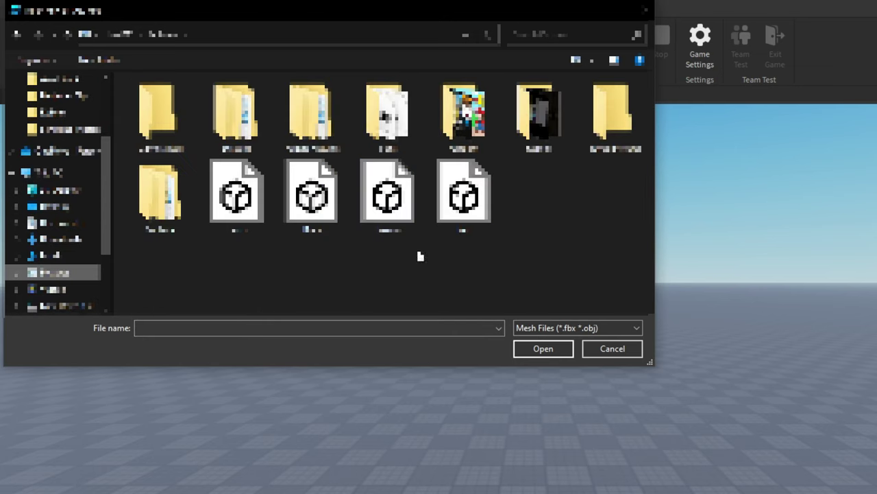
double_click(463, 195)
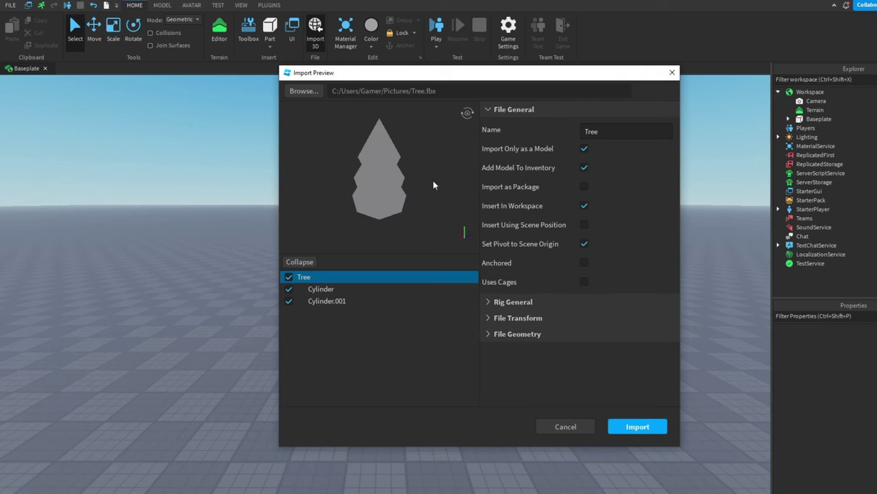
click(584, 263)
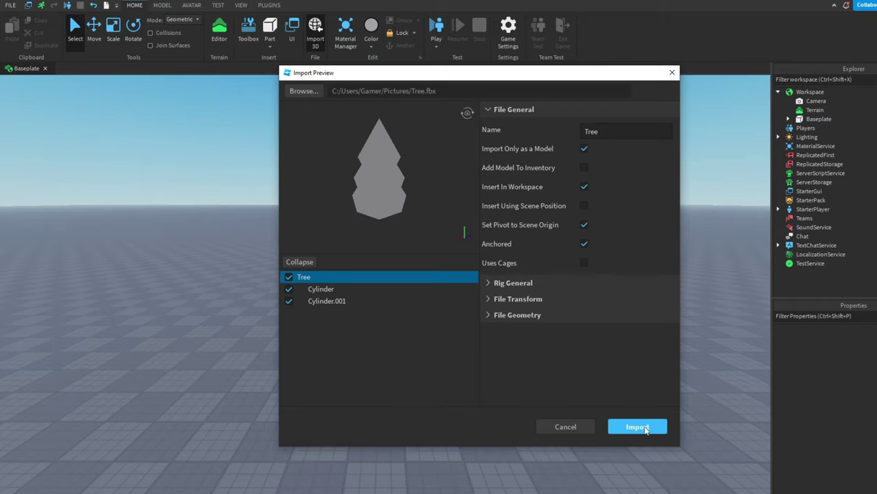
click(637, 427)
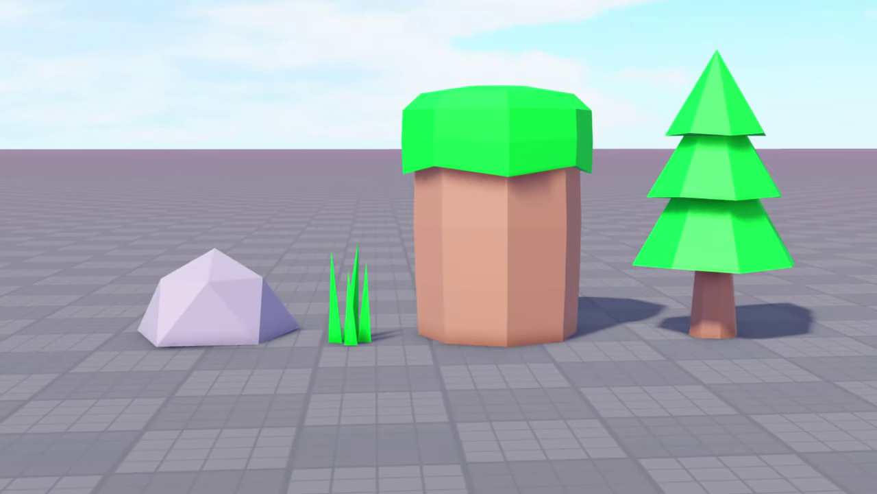